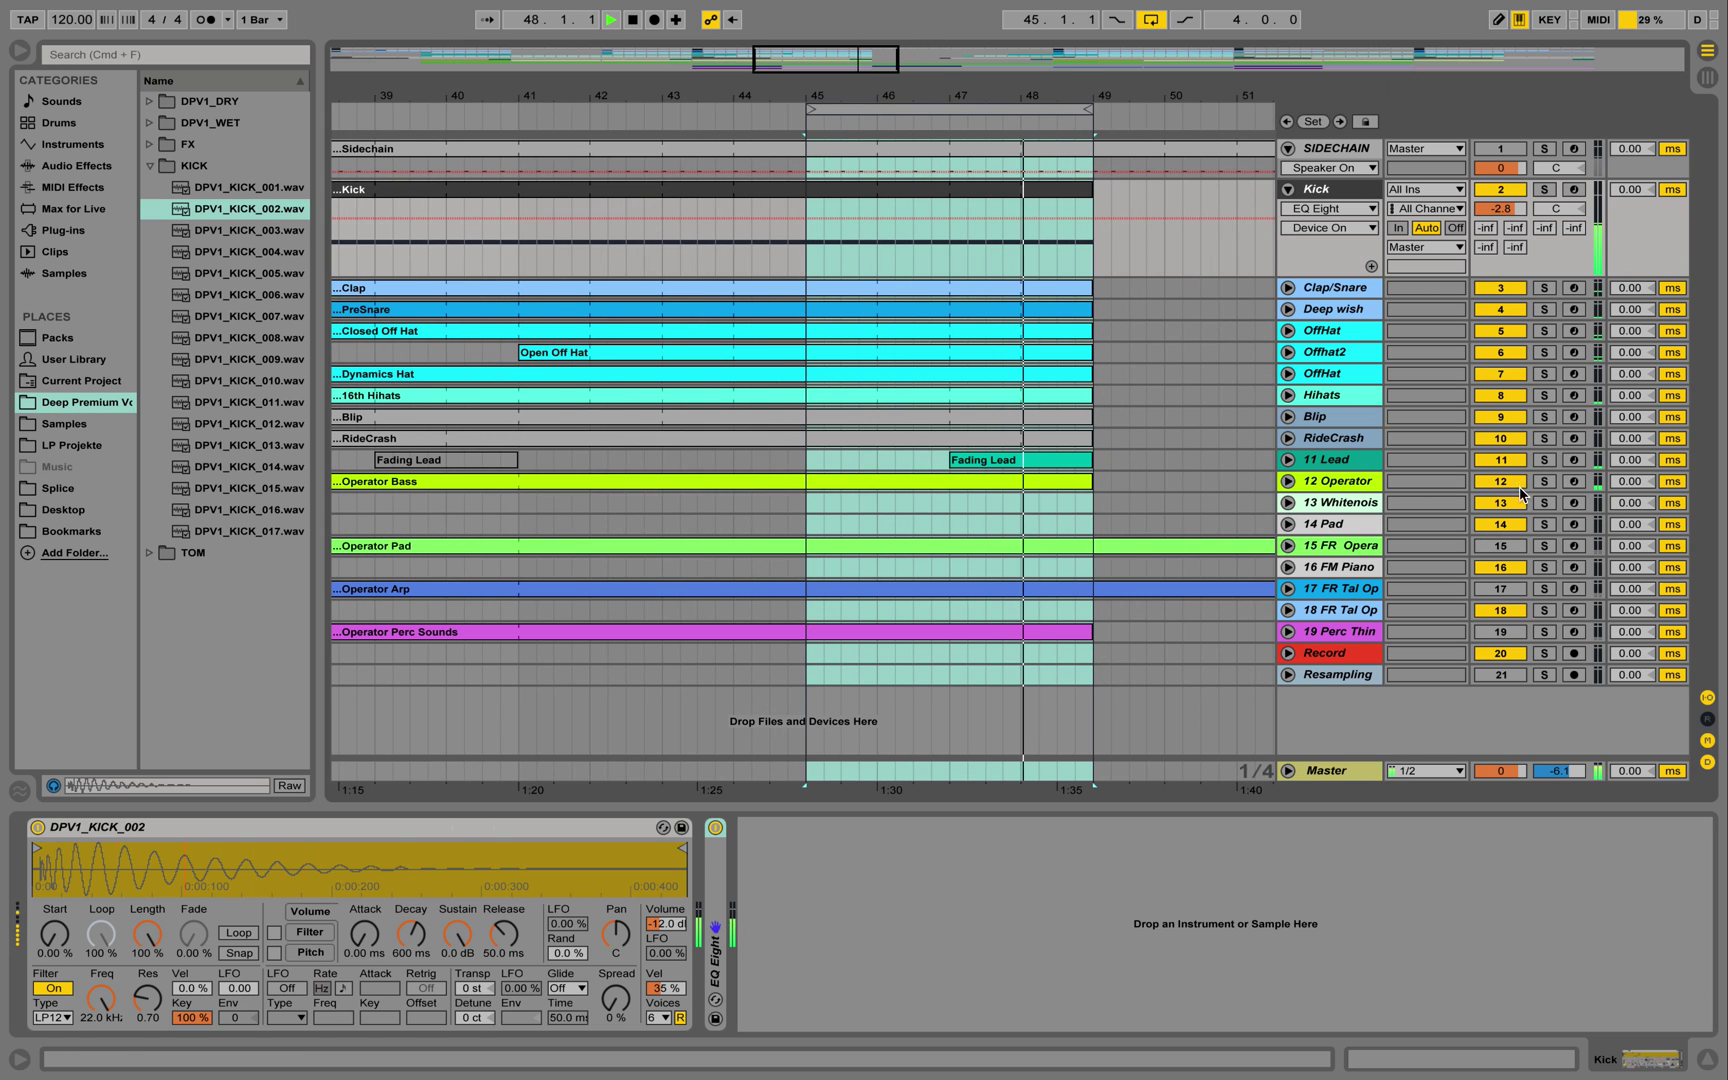
# Step: Mute the 11 Lead track, stop the transport and focus the sample browser
pyautogui.click(1506, 462)
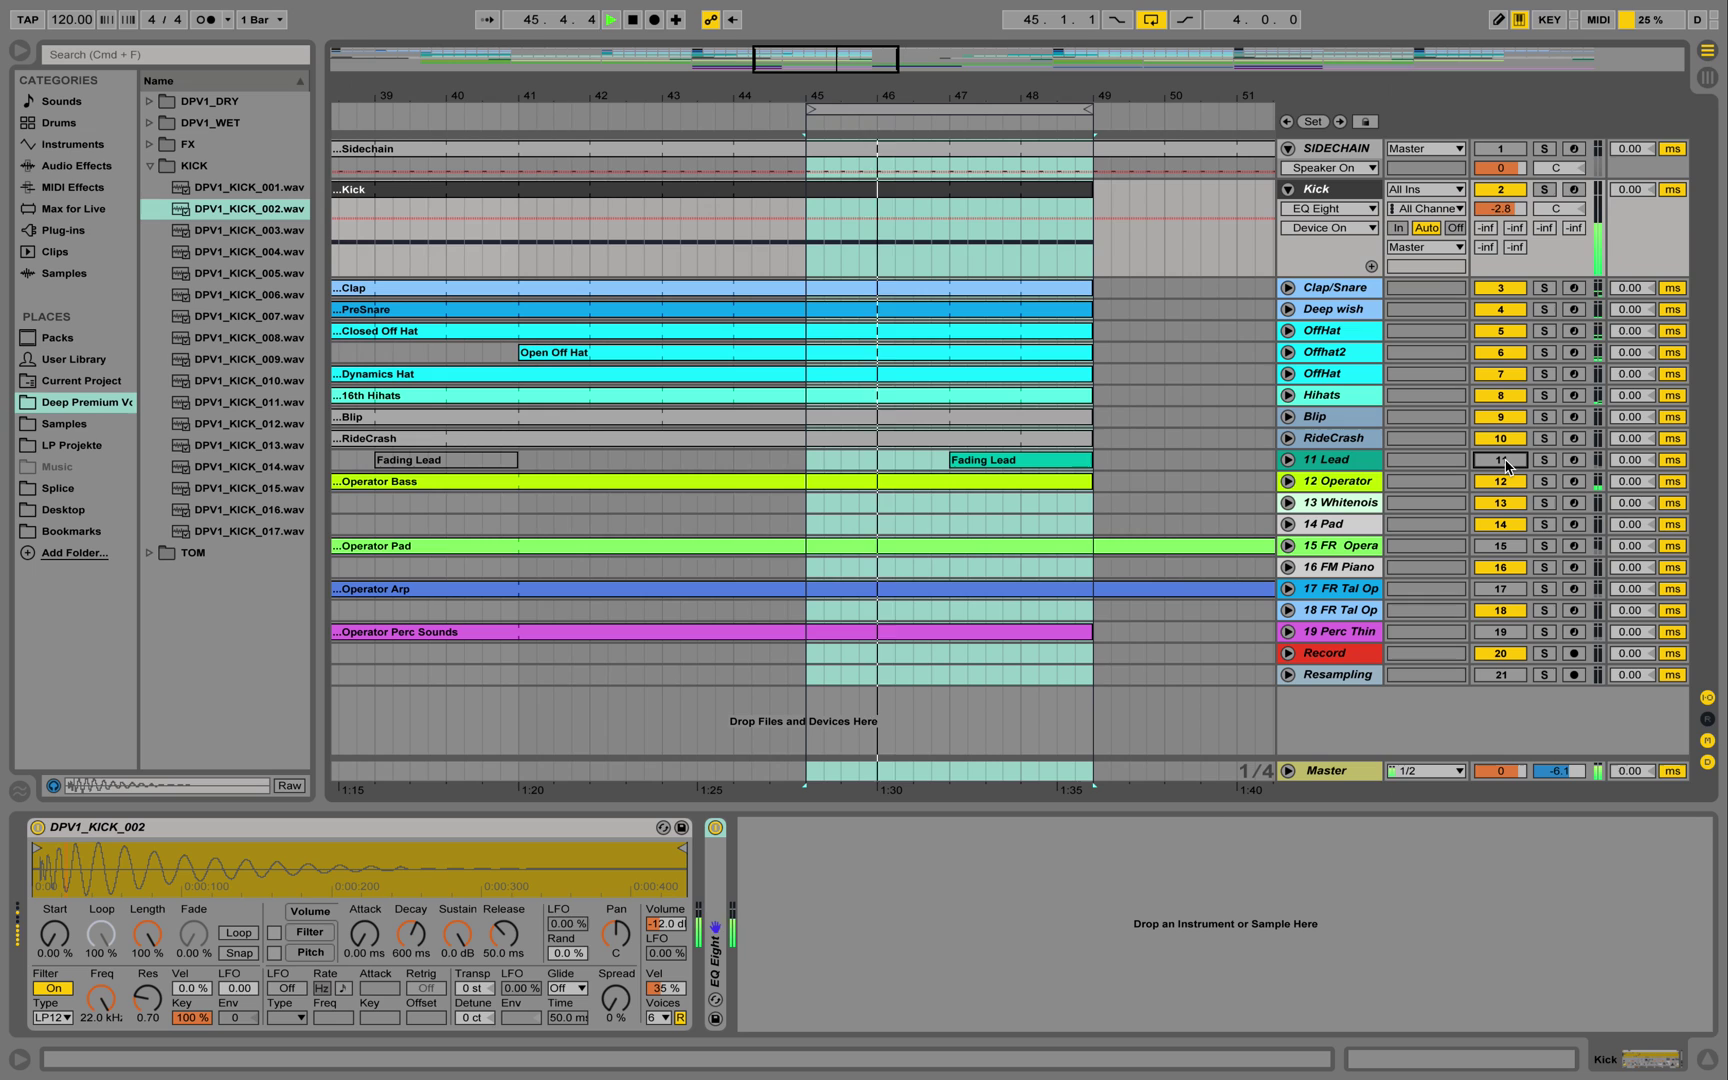
pyautogui.press('space')
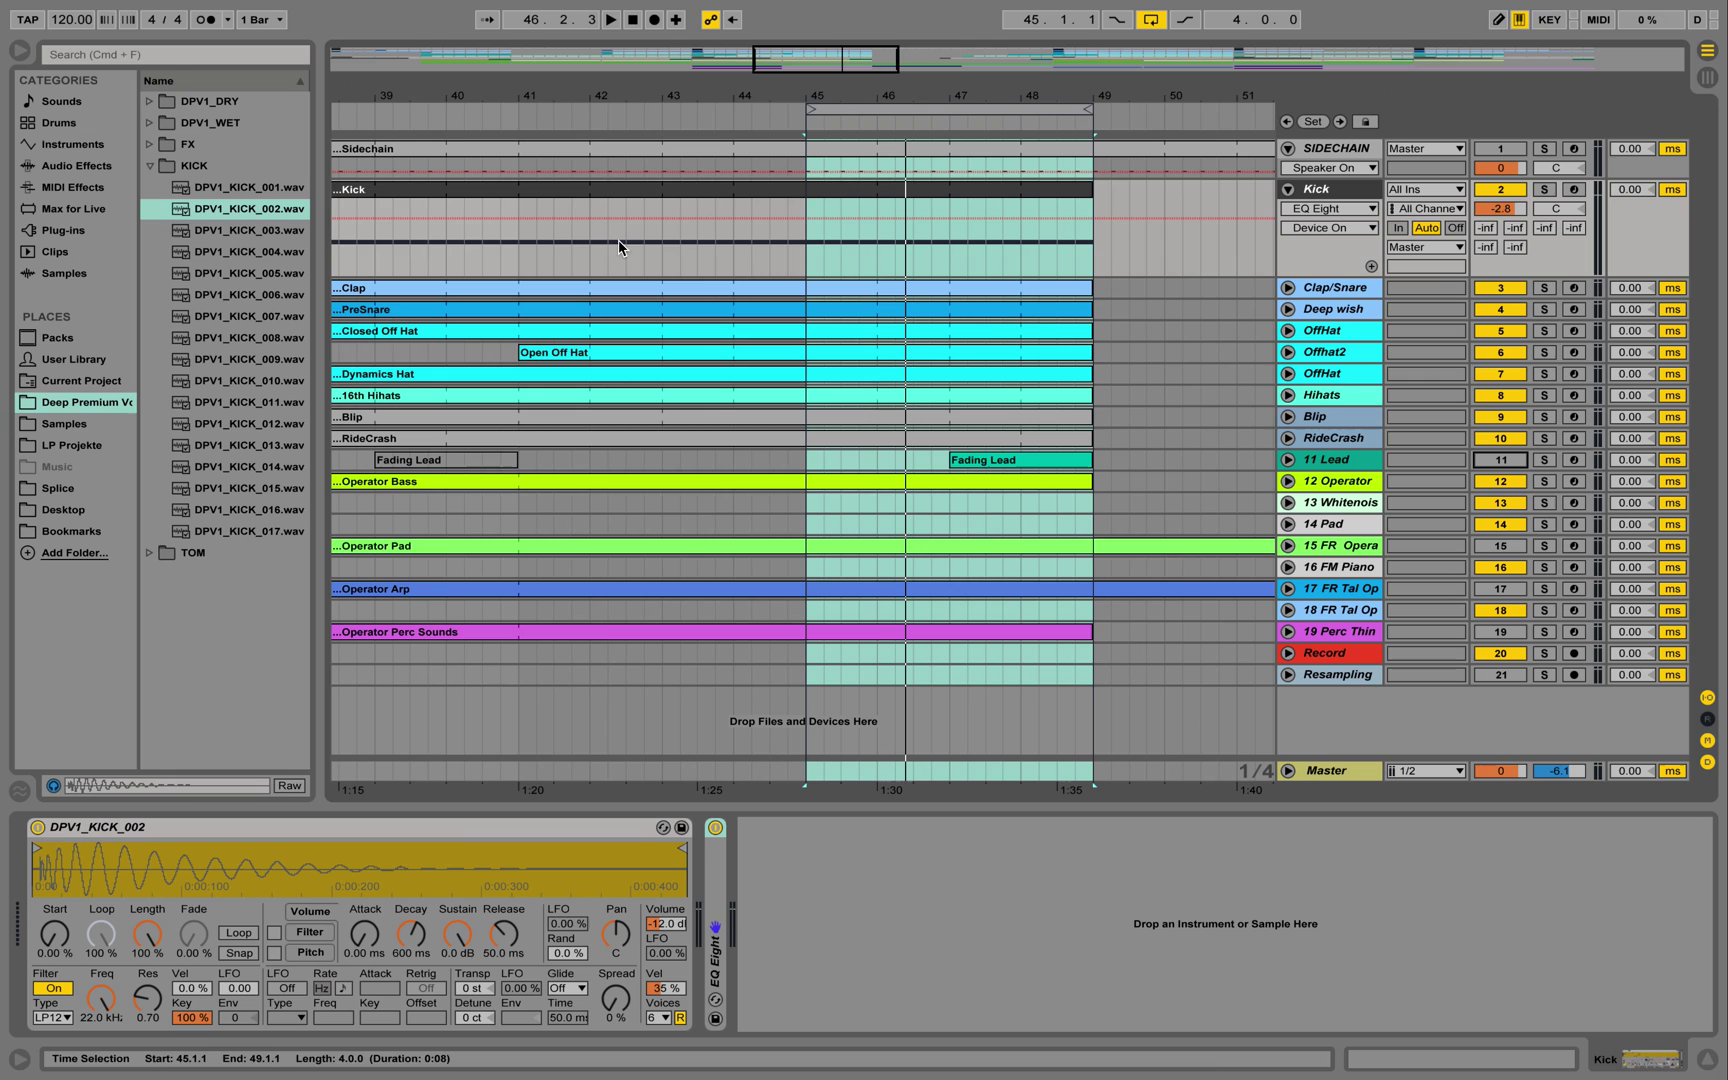
pyautogui.click(307, 229)
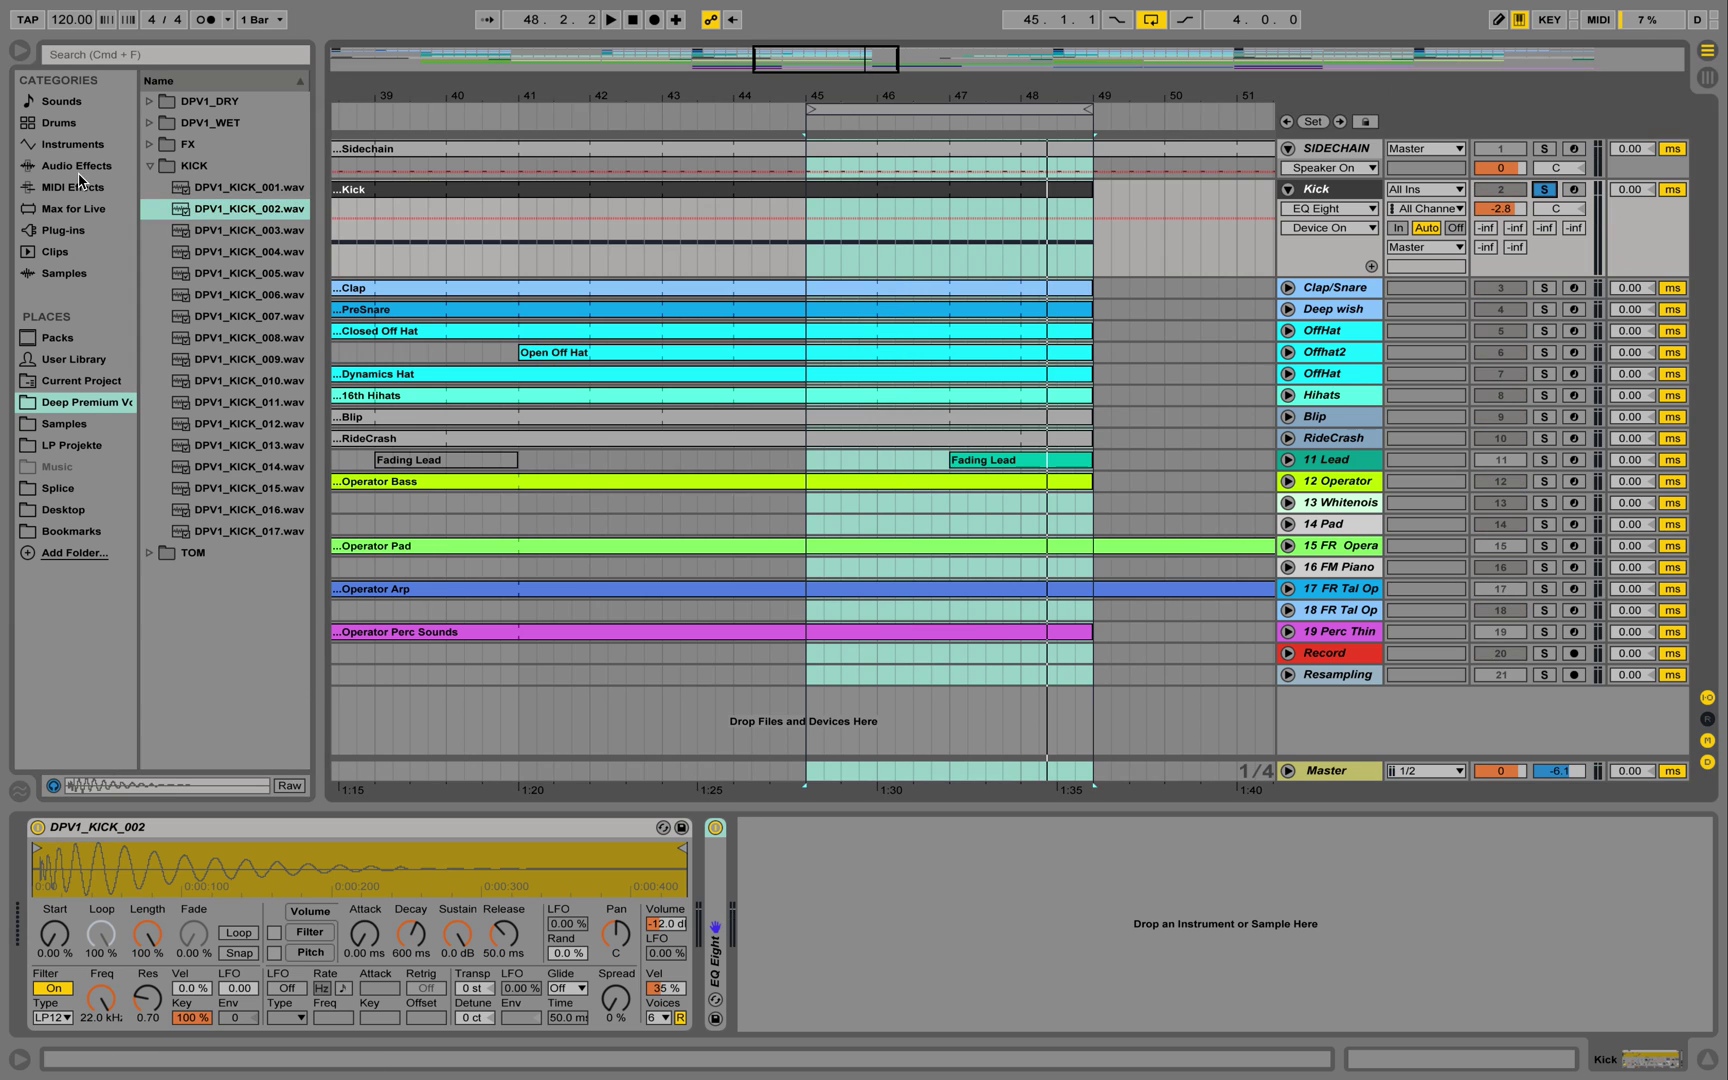
# Step: Drop EQ Eight onto the Kick track after its Simpler and play the loop briefly
pyautogui.click(78, 166)
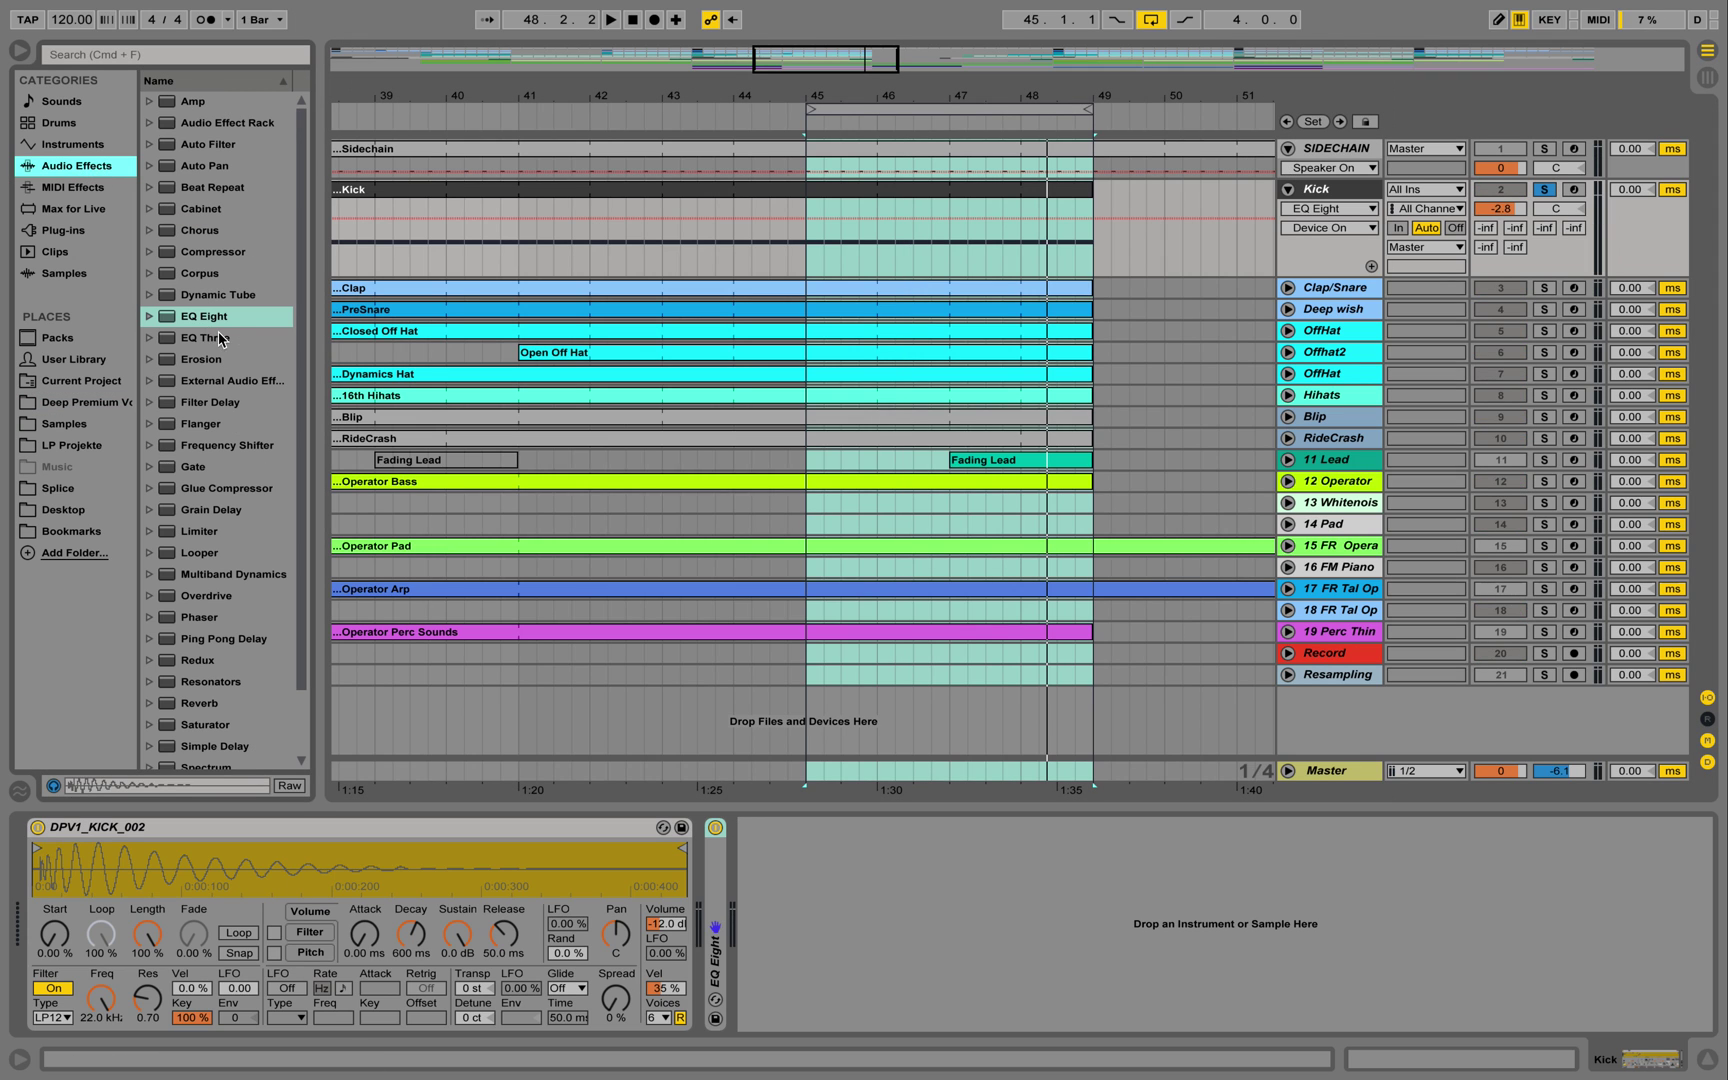
pyautogui.moveTo(210, 318); pyautogui.dragTo(822, 858)
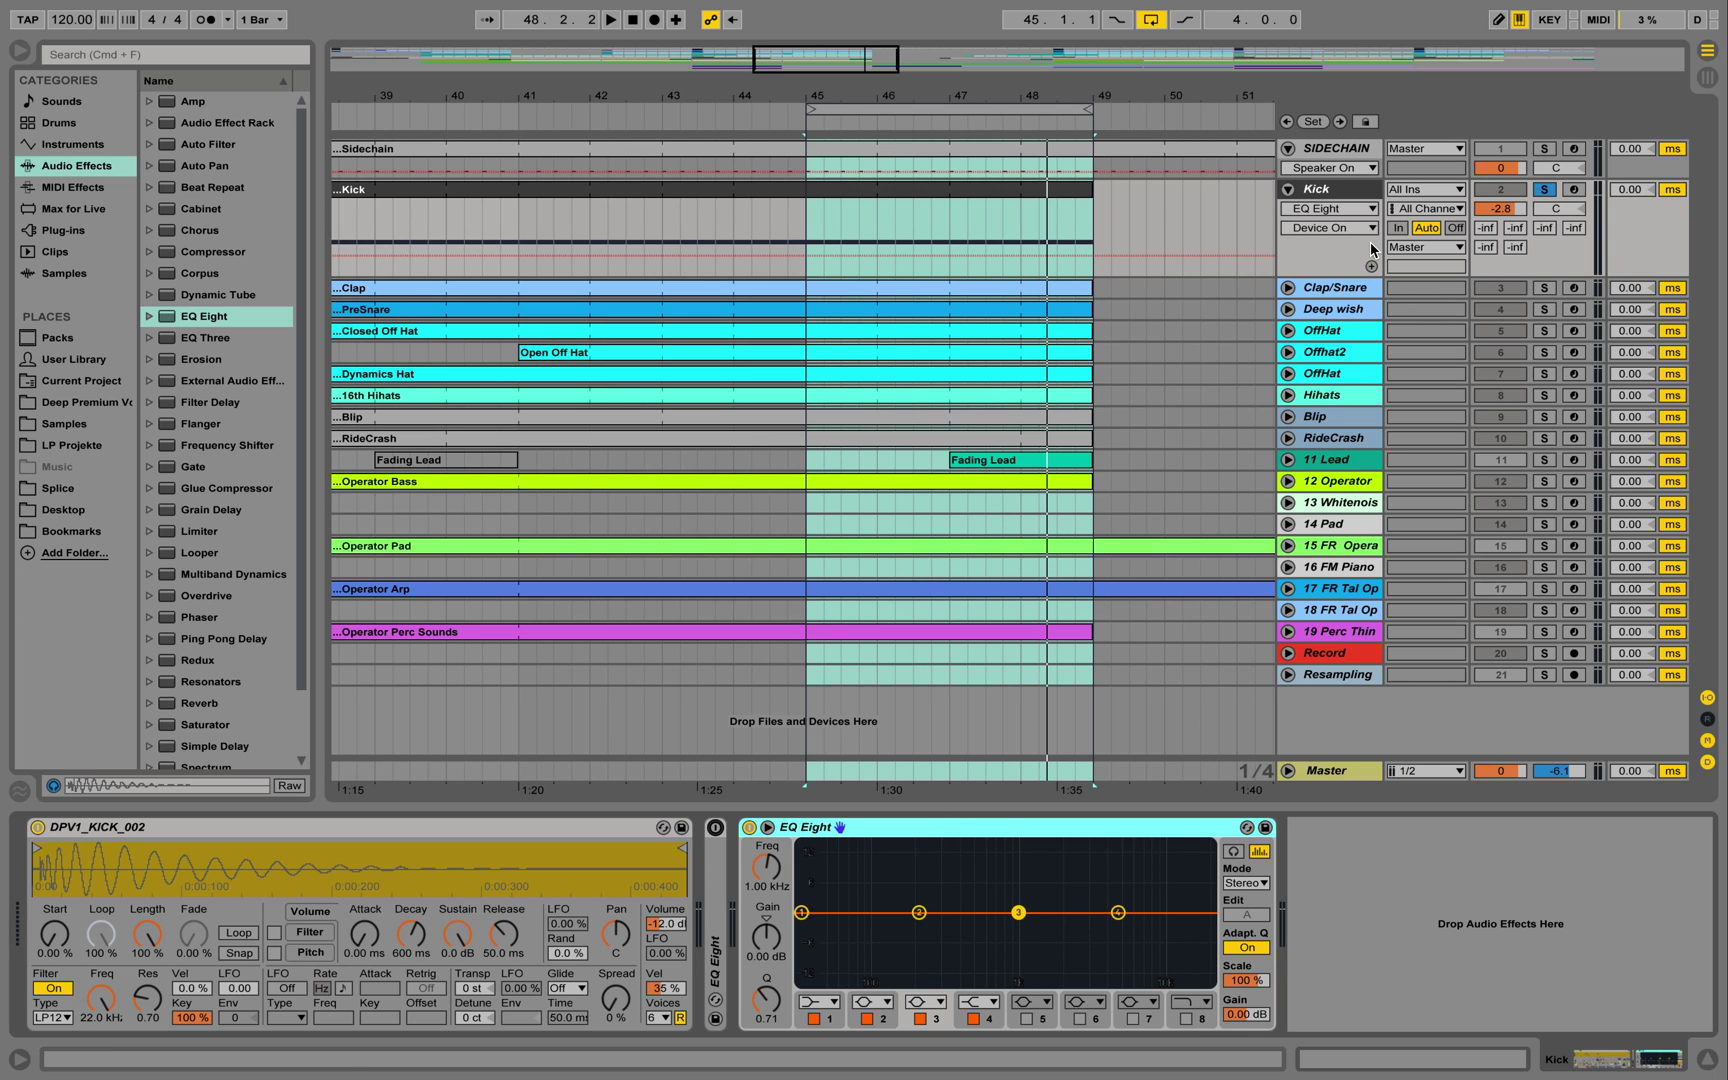
pyautogui.press('space')
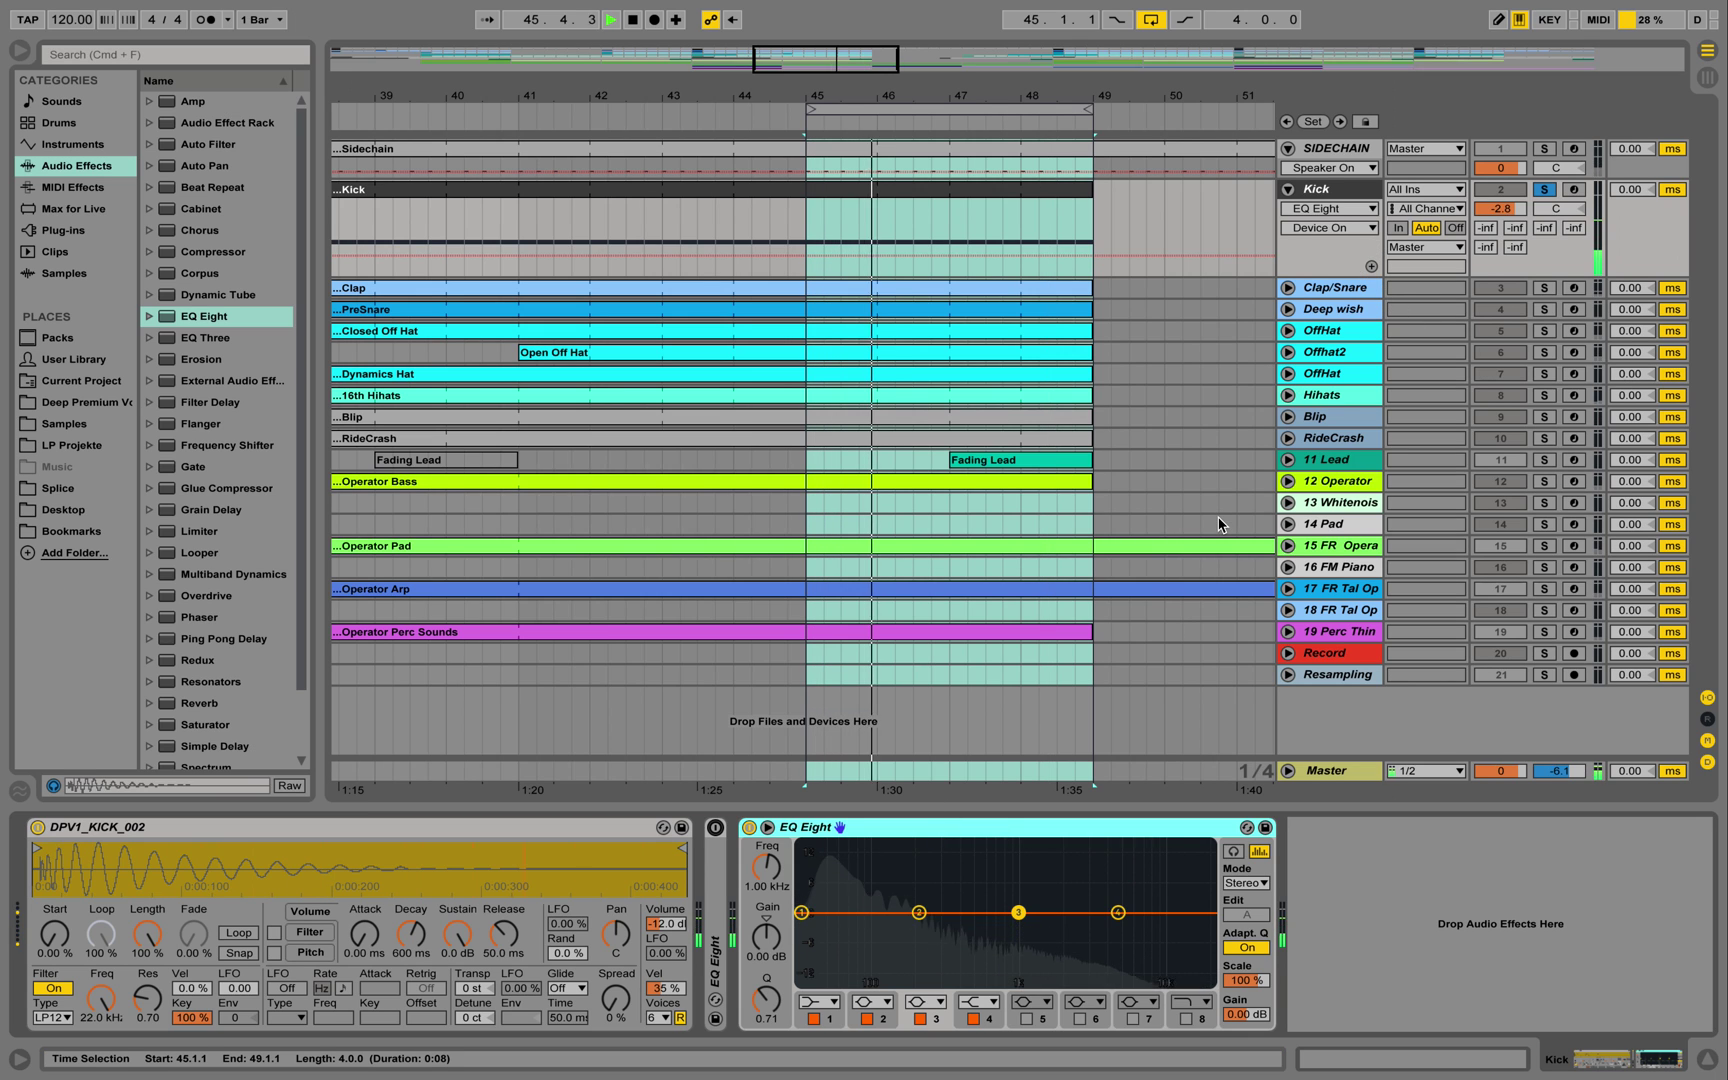
pyautogui.press('space')
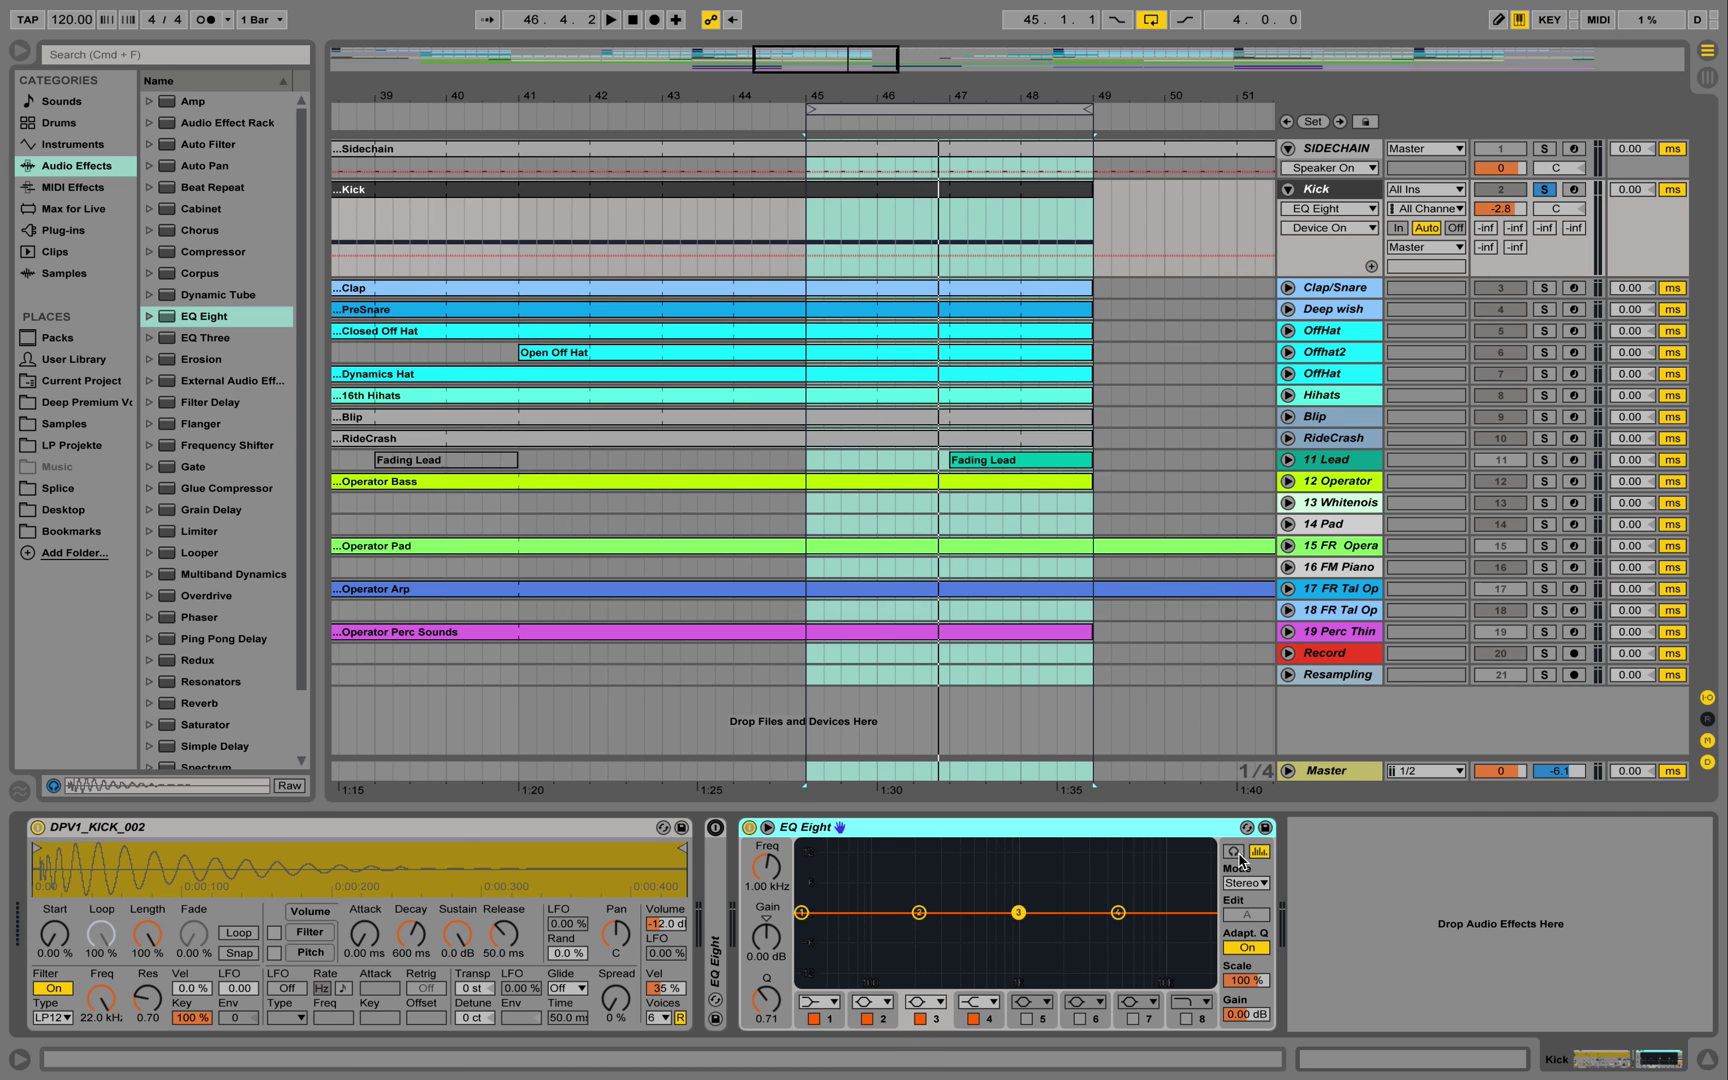
# Step: With Audition on, sweep a band 2 boost, then turn it into a -11 dB cut at 250 Hz
pyautogui.click(1236, 853)
pyautogui.press('space')
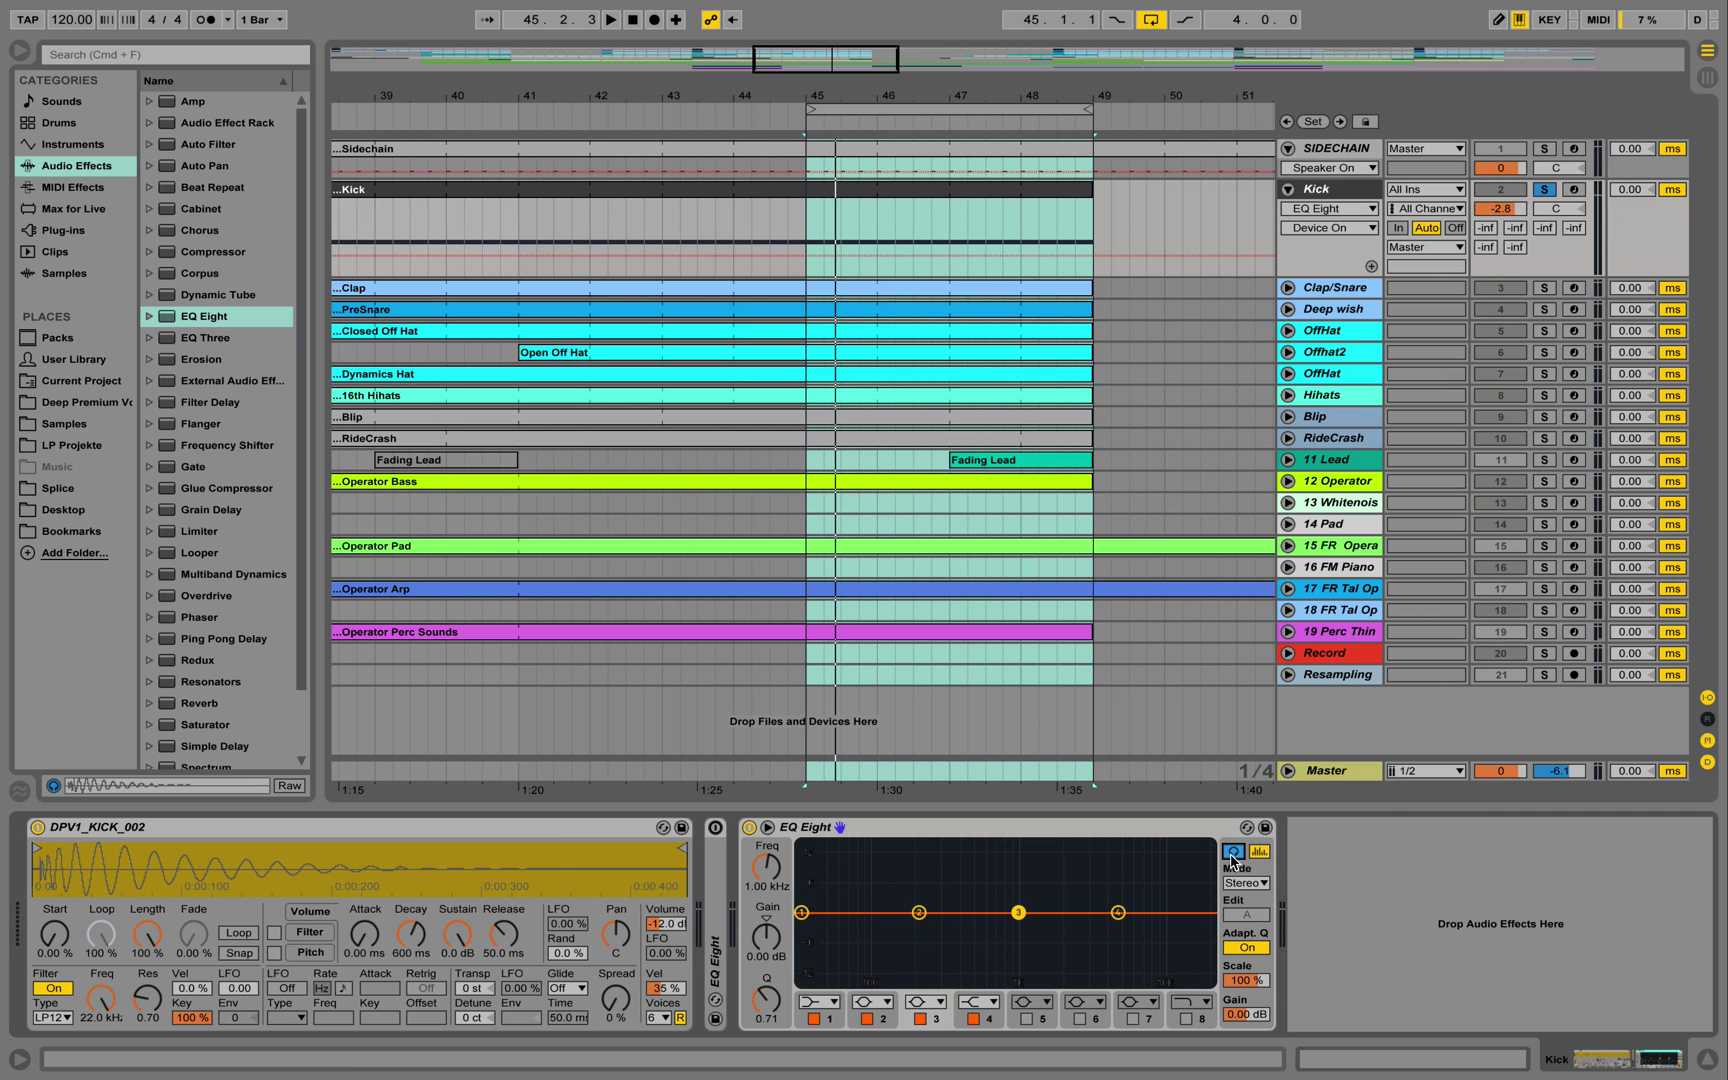
pyautogui.click(919, 913)
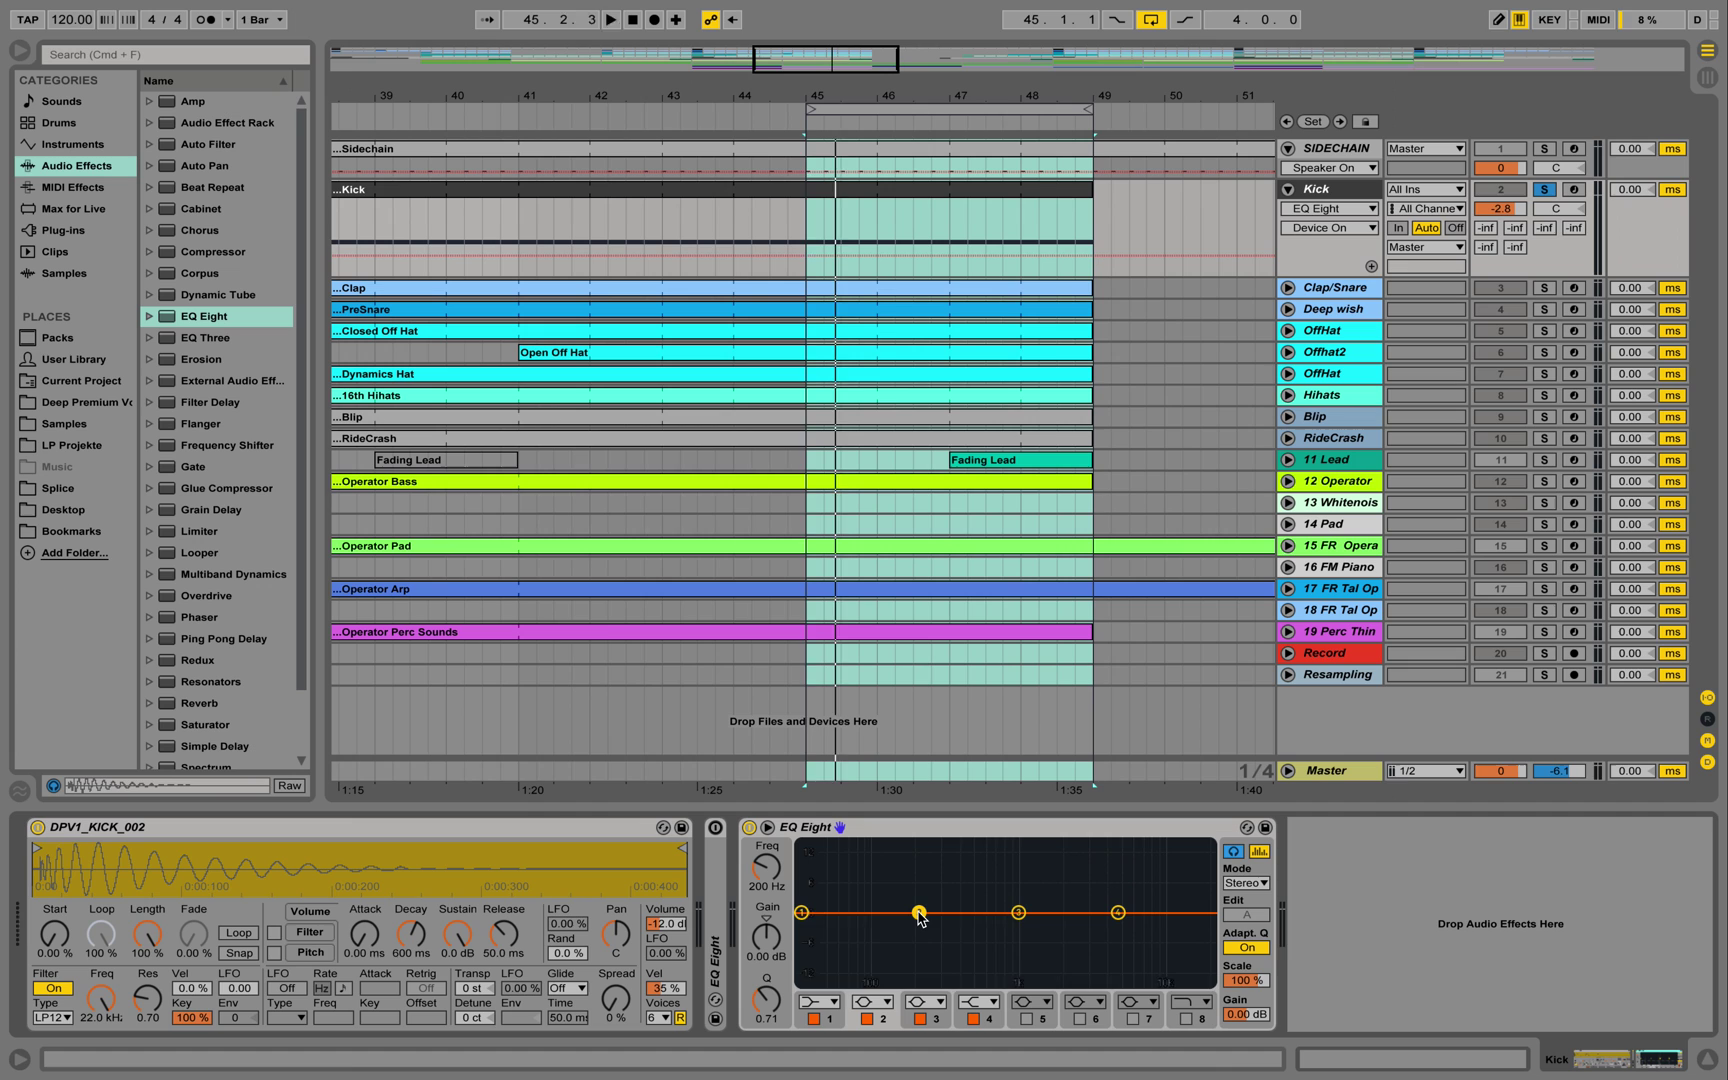
pyautogui.press('space')
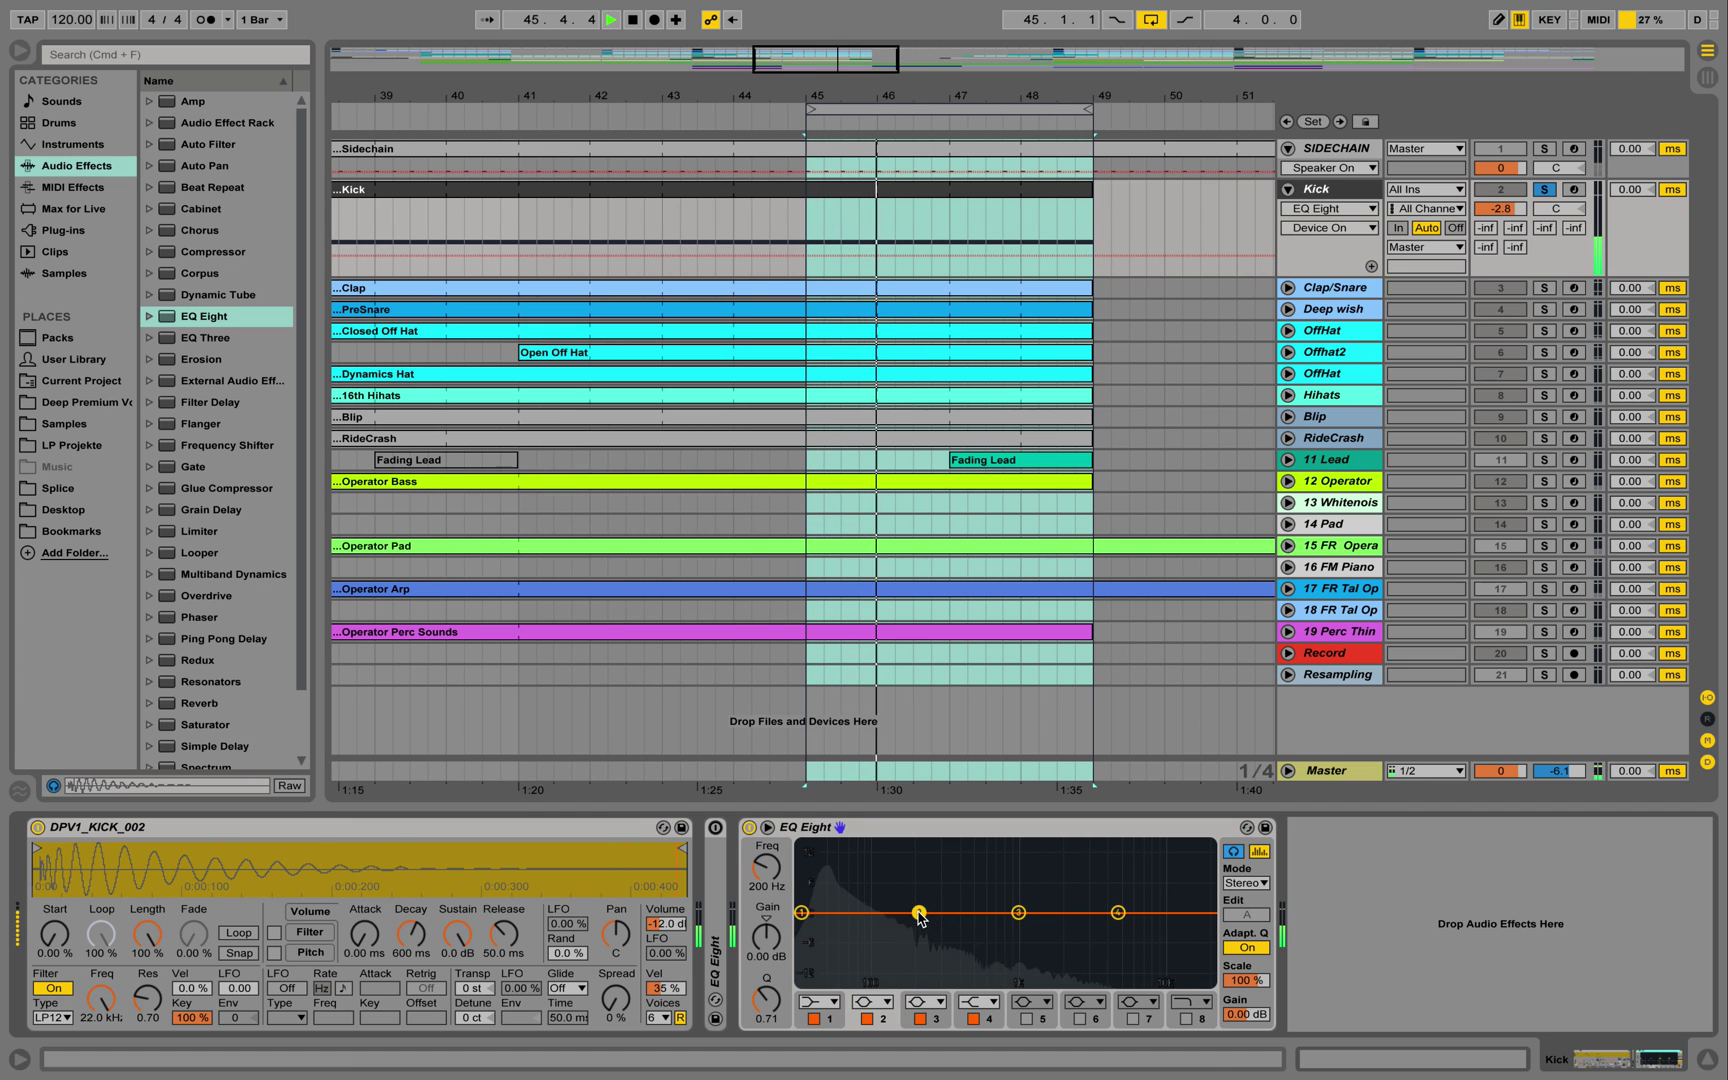
pyautogui.moveTo(921, 915); pyautogui.dragTo(930, 865)
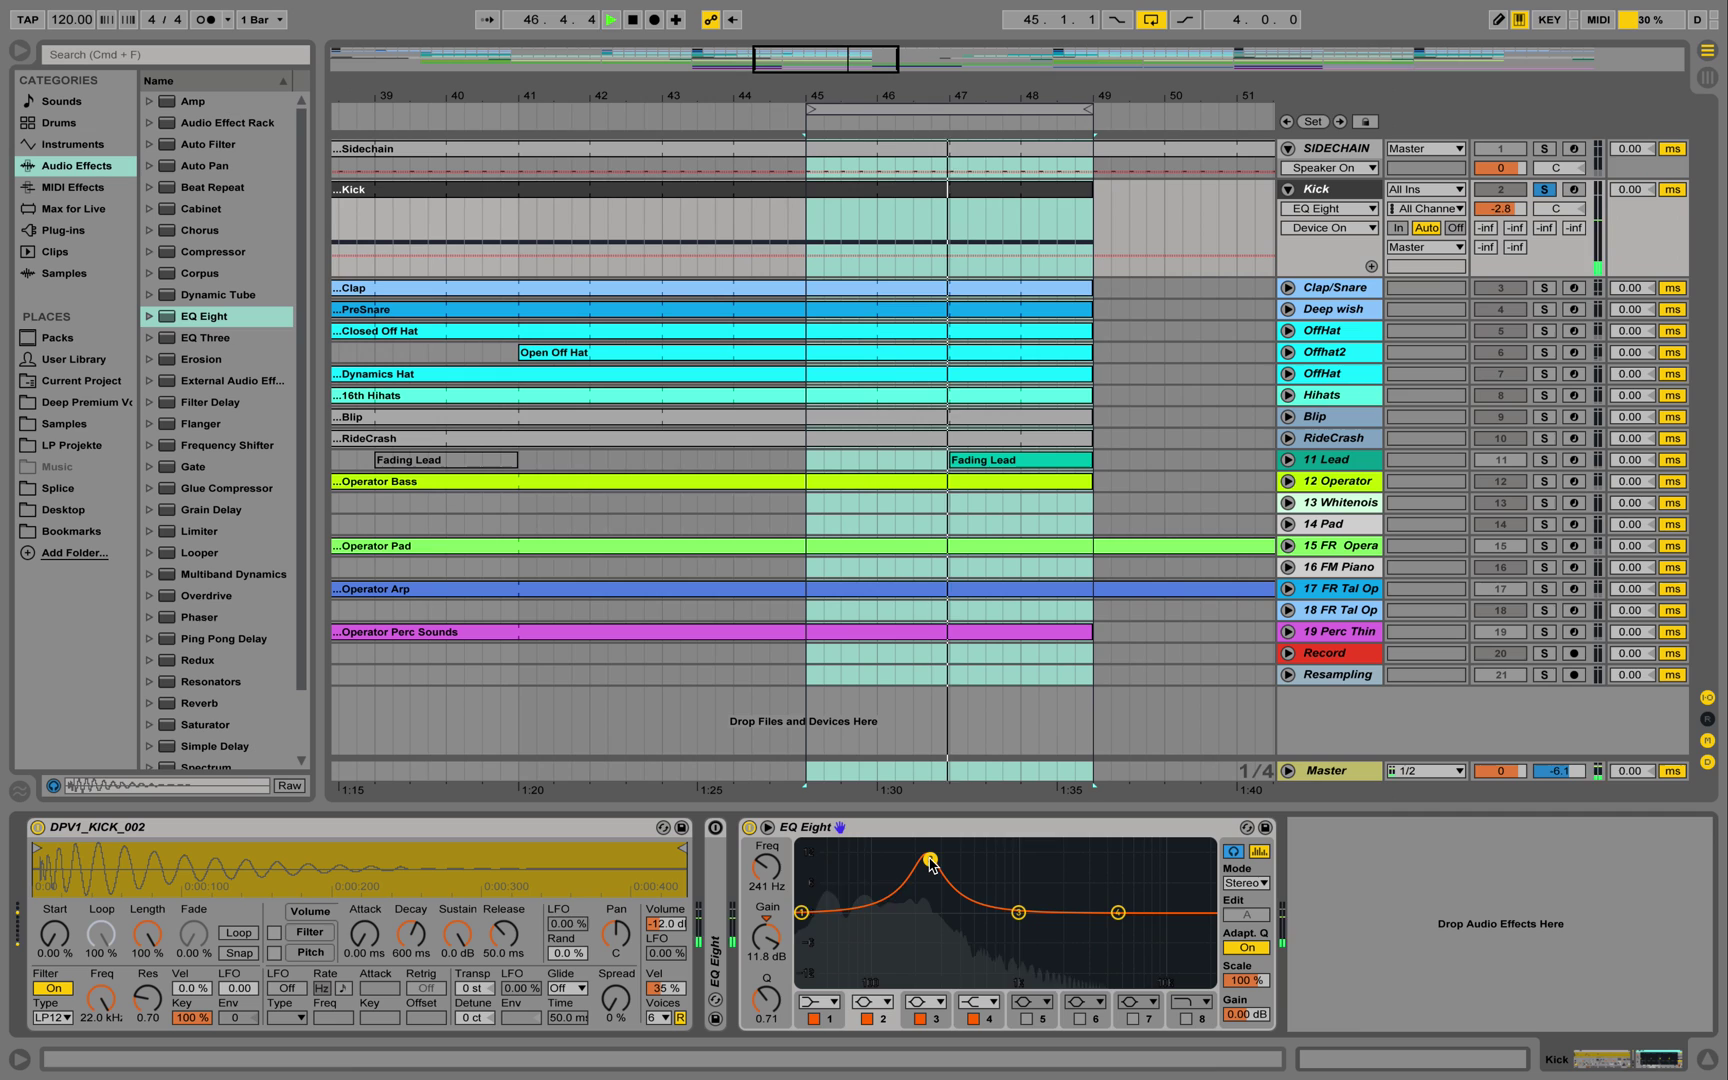
pyautogui.press('space')
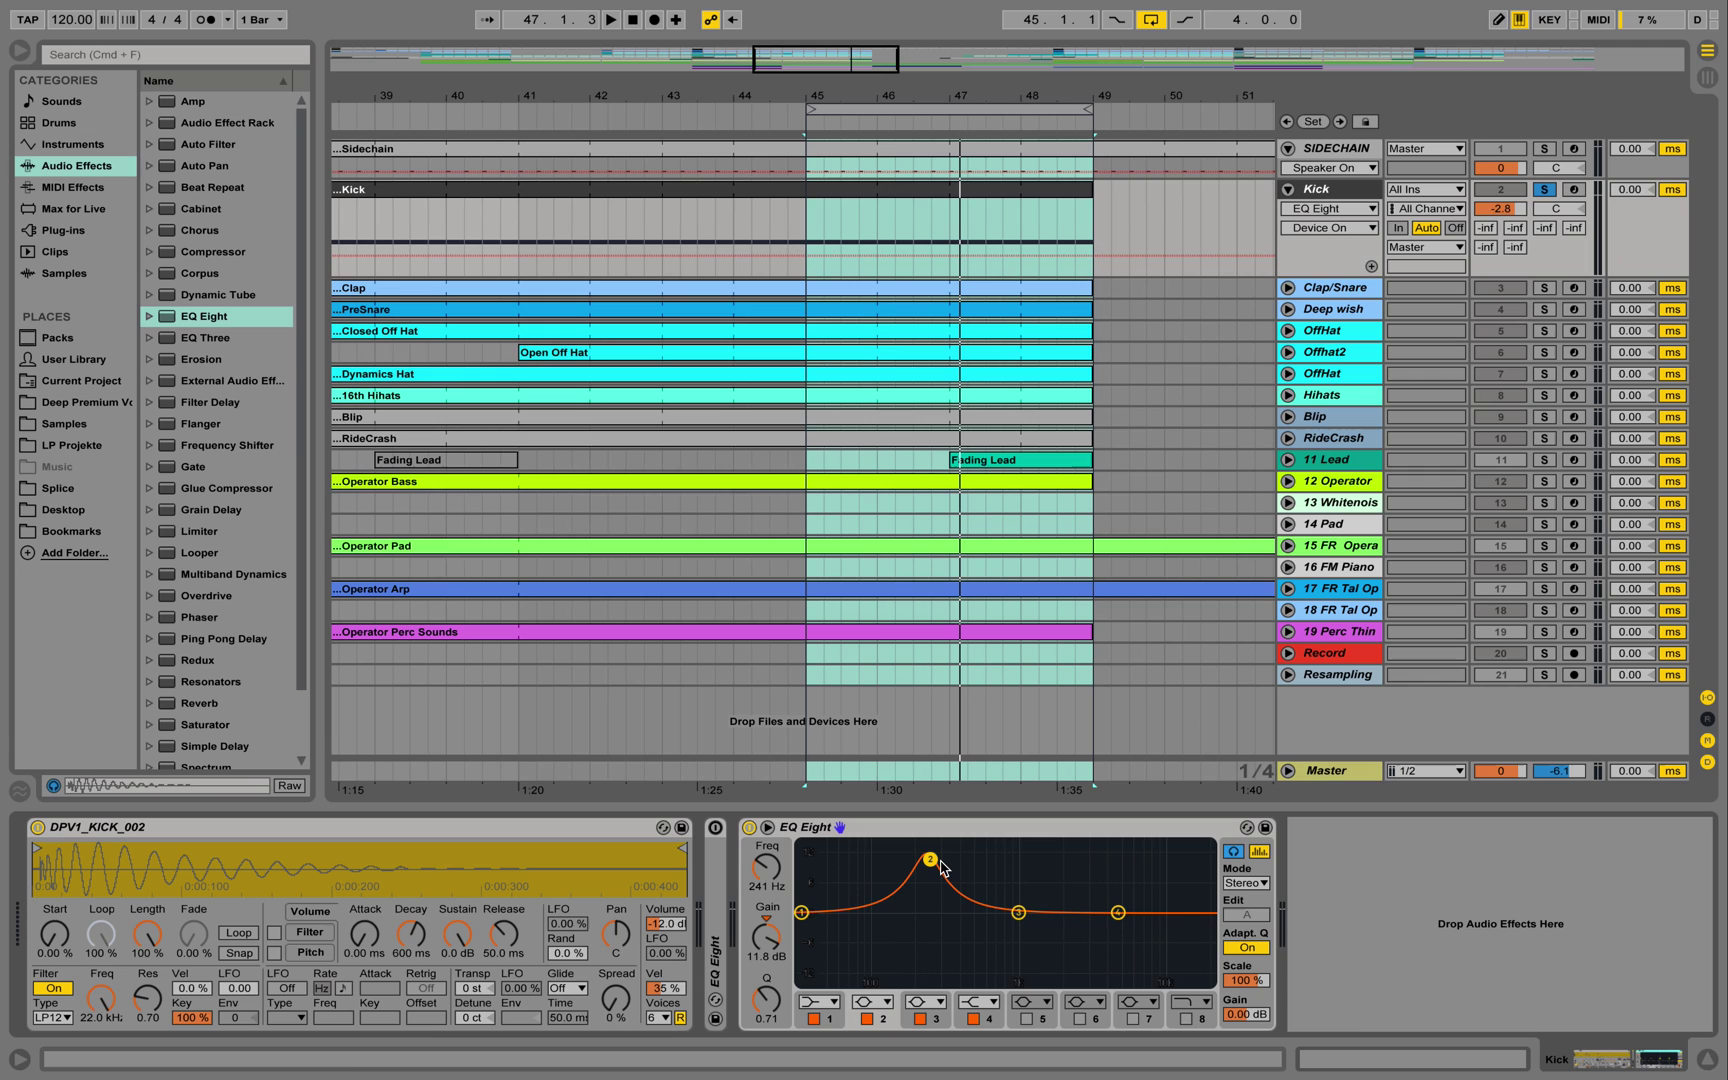
pyautogui.moveTo(930, 866); pyautogui.dragTo(932, 963)
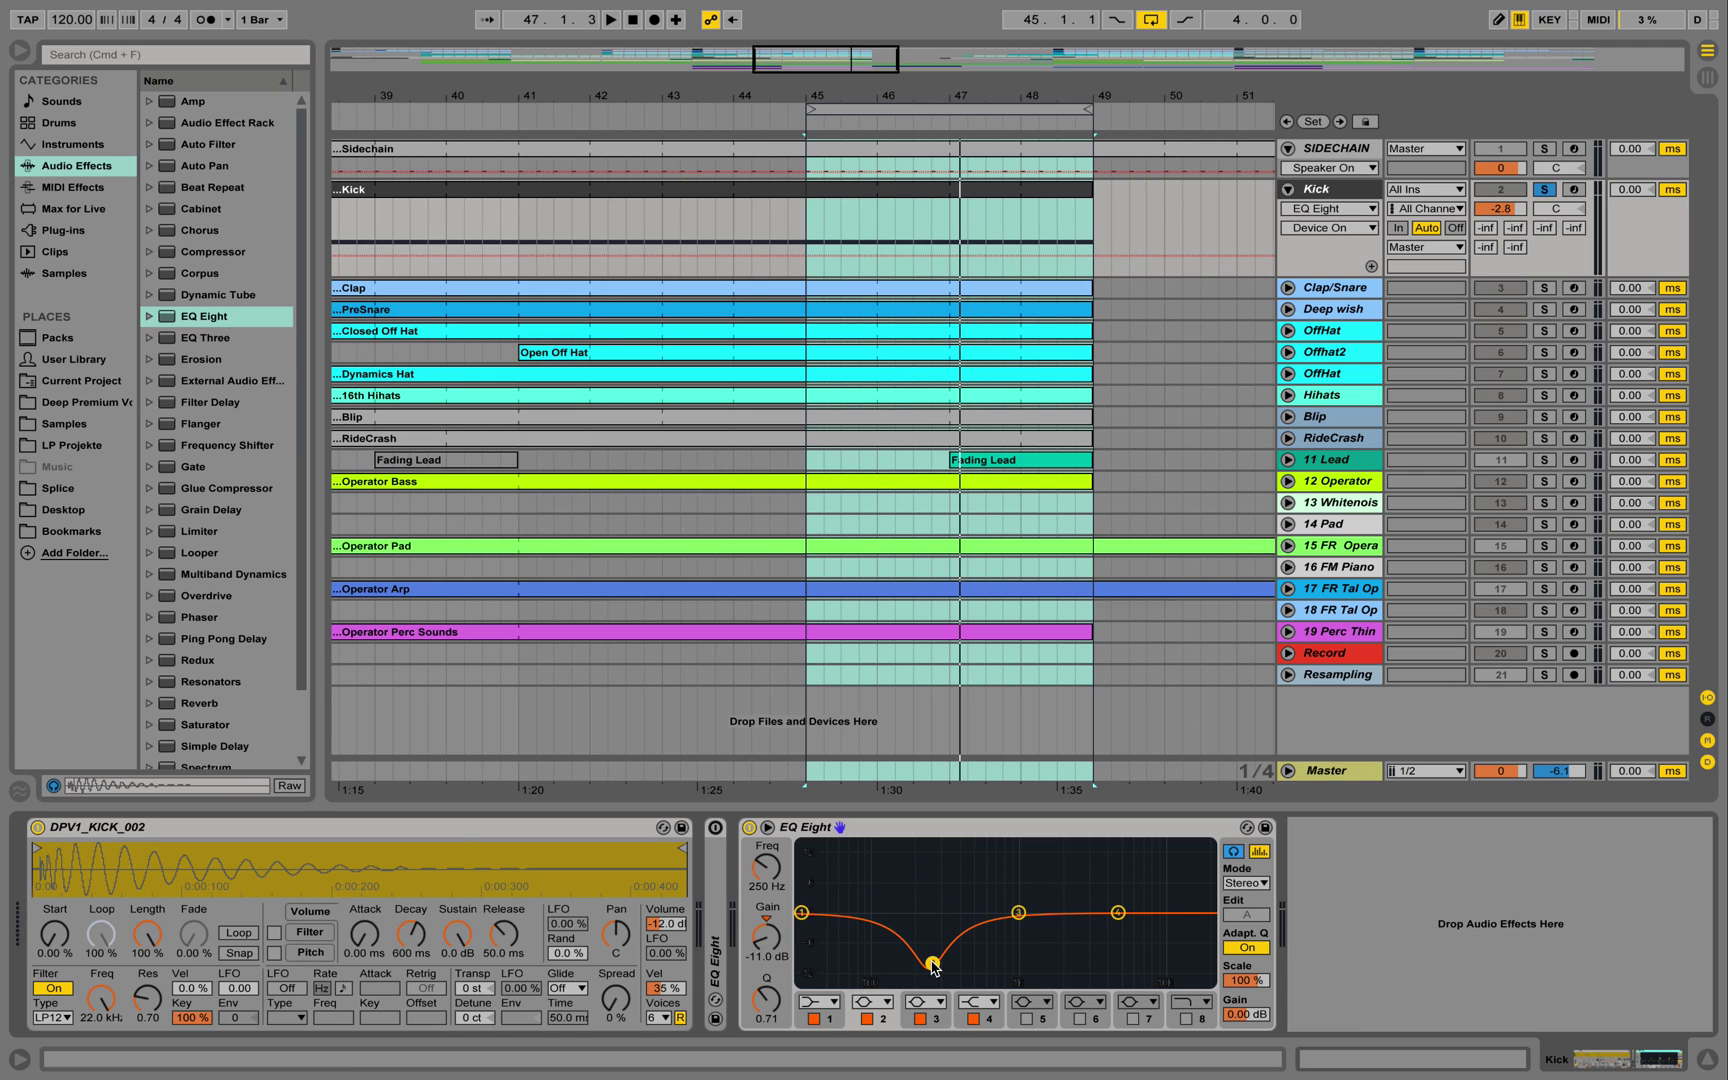
# Step: Move the band 2 cut down to 219 Hz and set its Q to 0.65
pyautogui.click(770, 866)
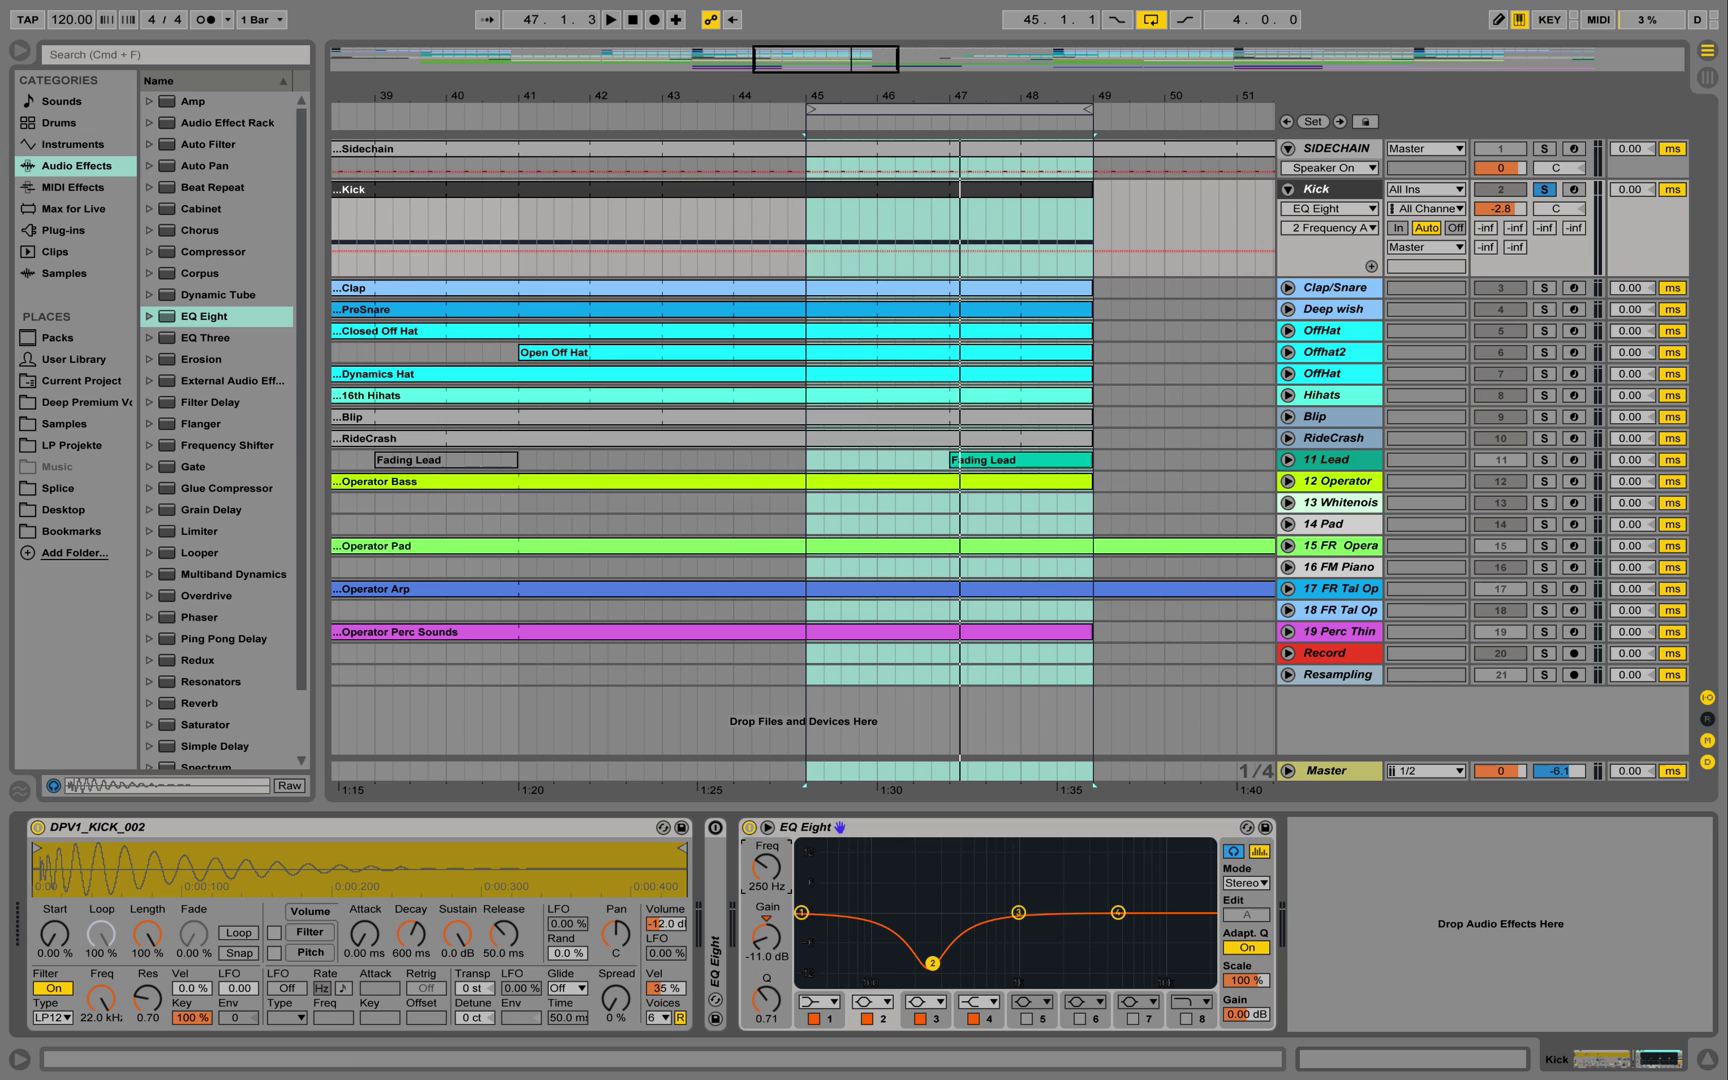
pyautogui.moveTo(770, 866); pyautogui.dragTo(770, 885)
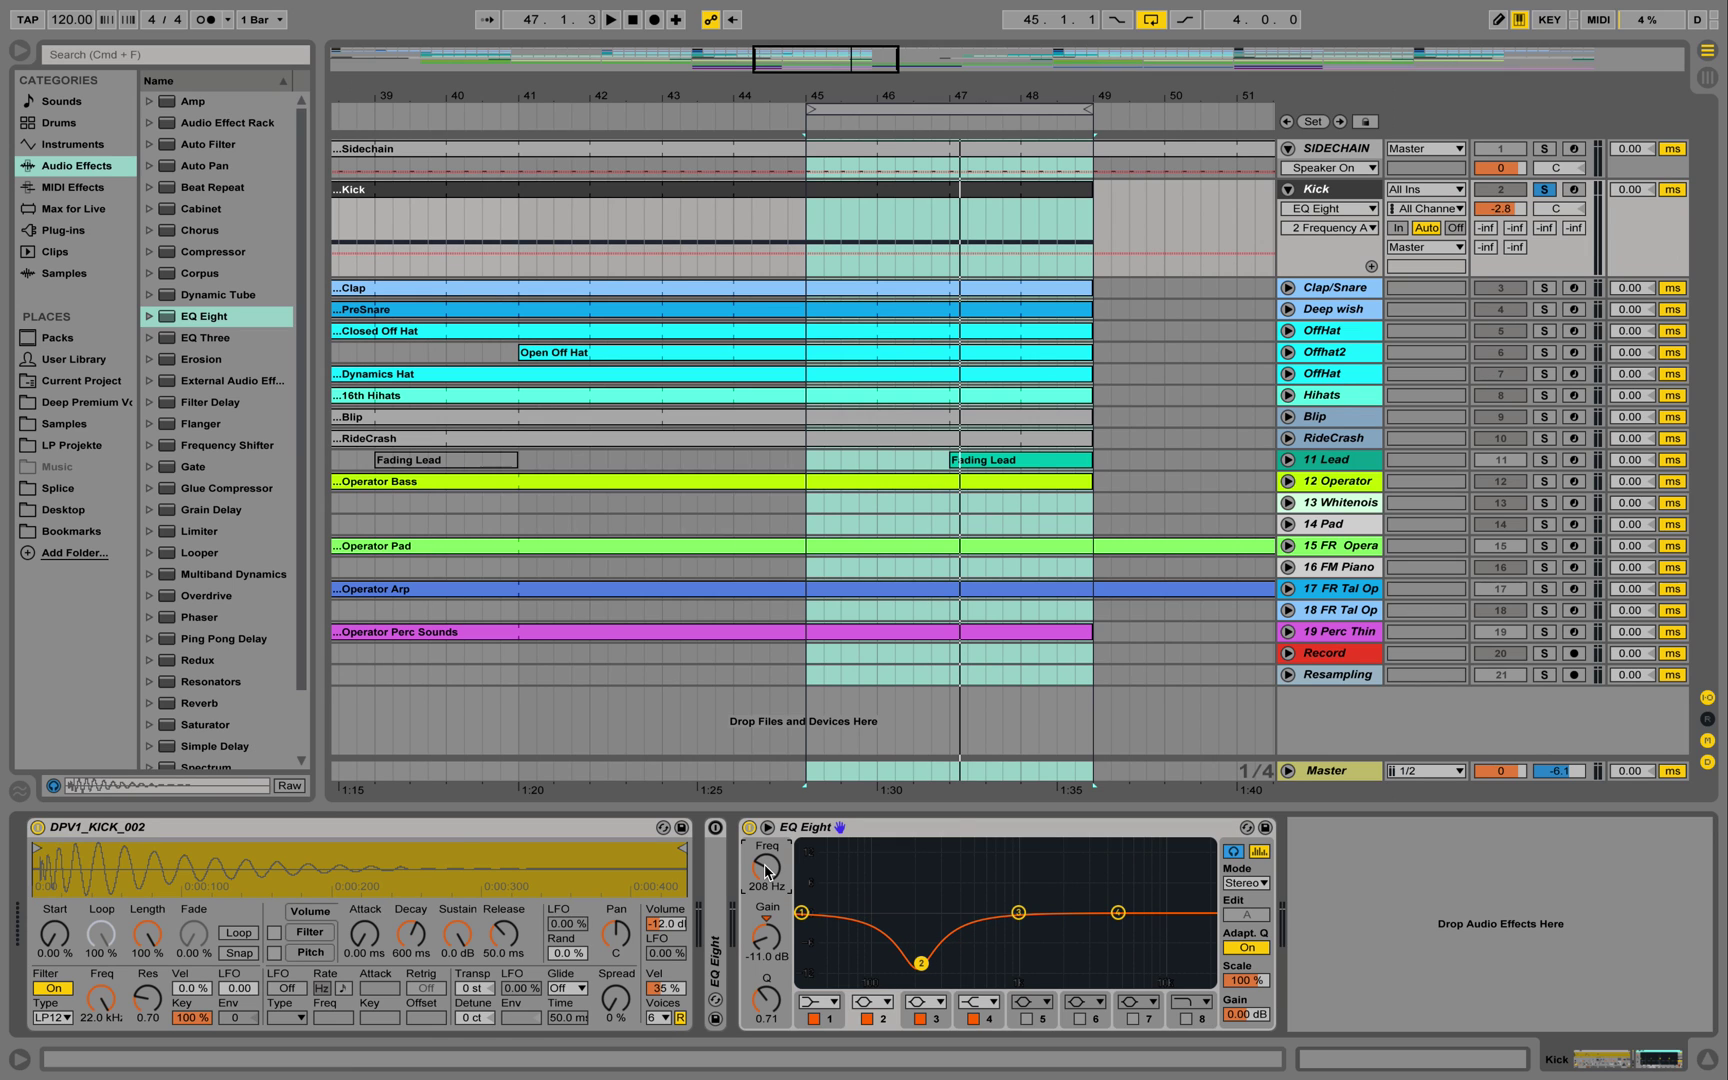
pyautogui.scroll(3, 765, 866)
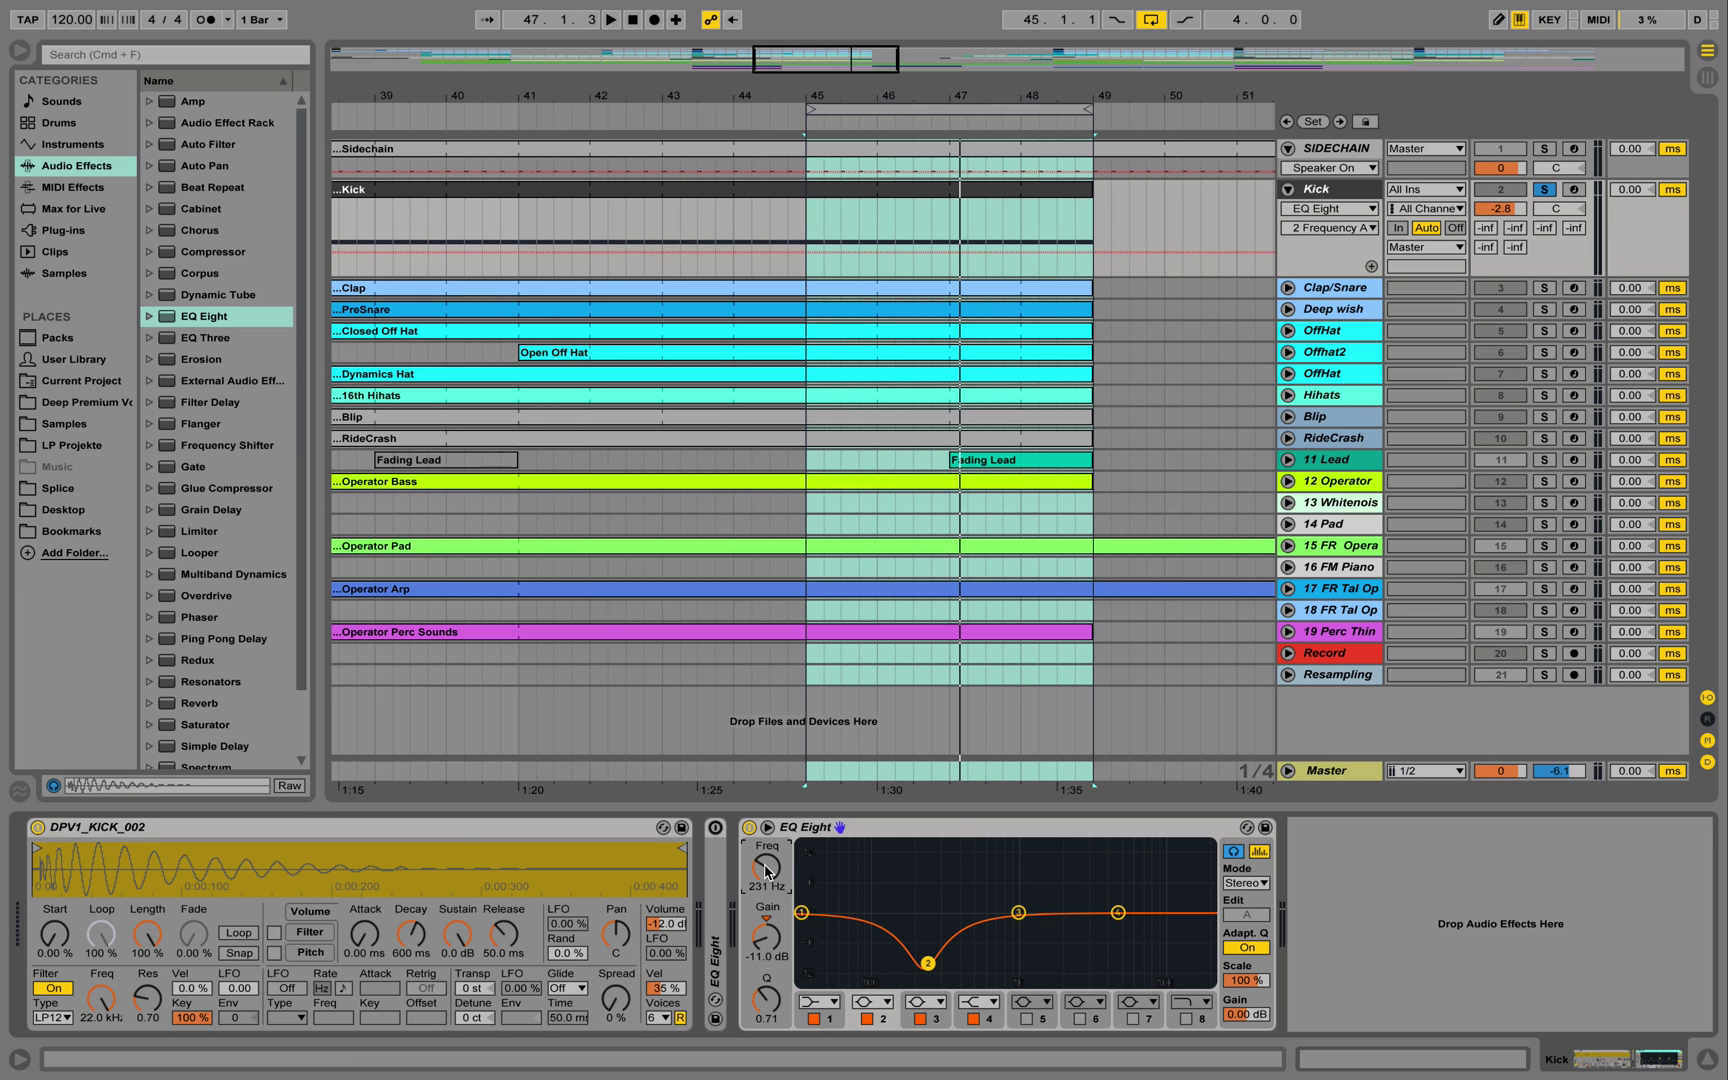
pyautogui.click(770, 1013)
pyautogui.scroll(-3, 783, 1016)
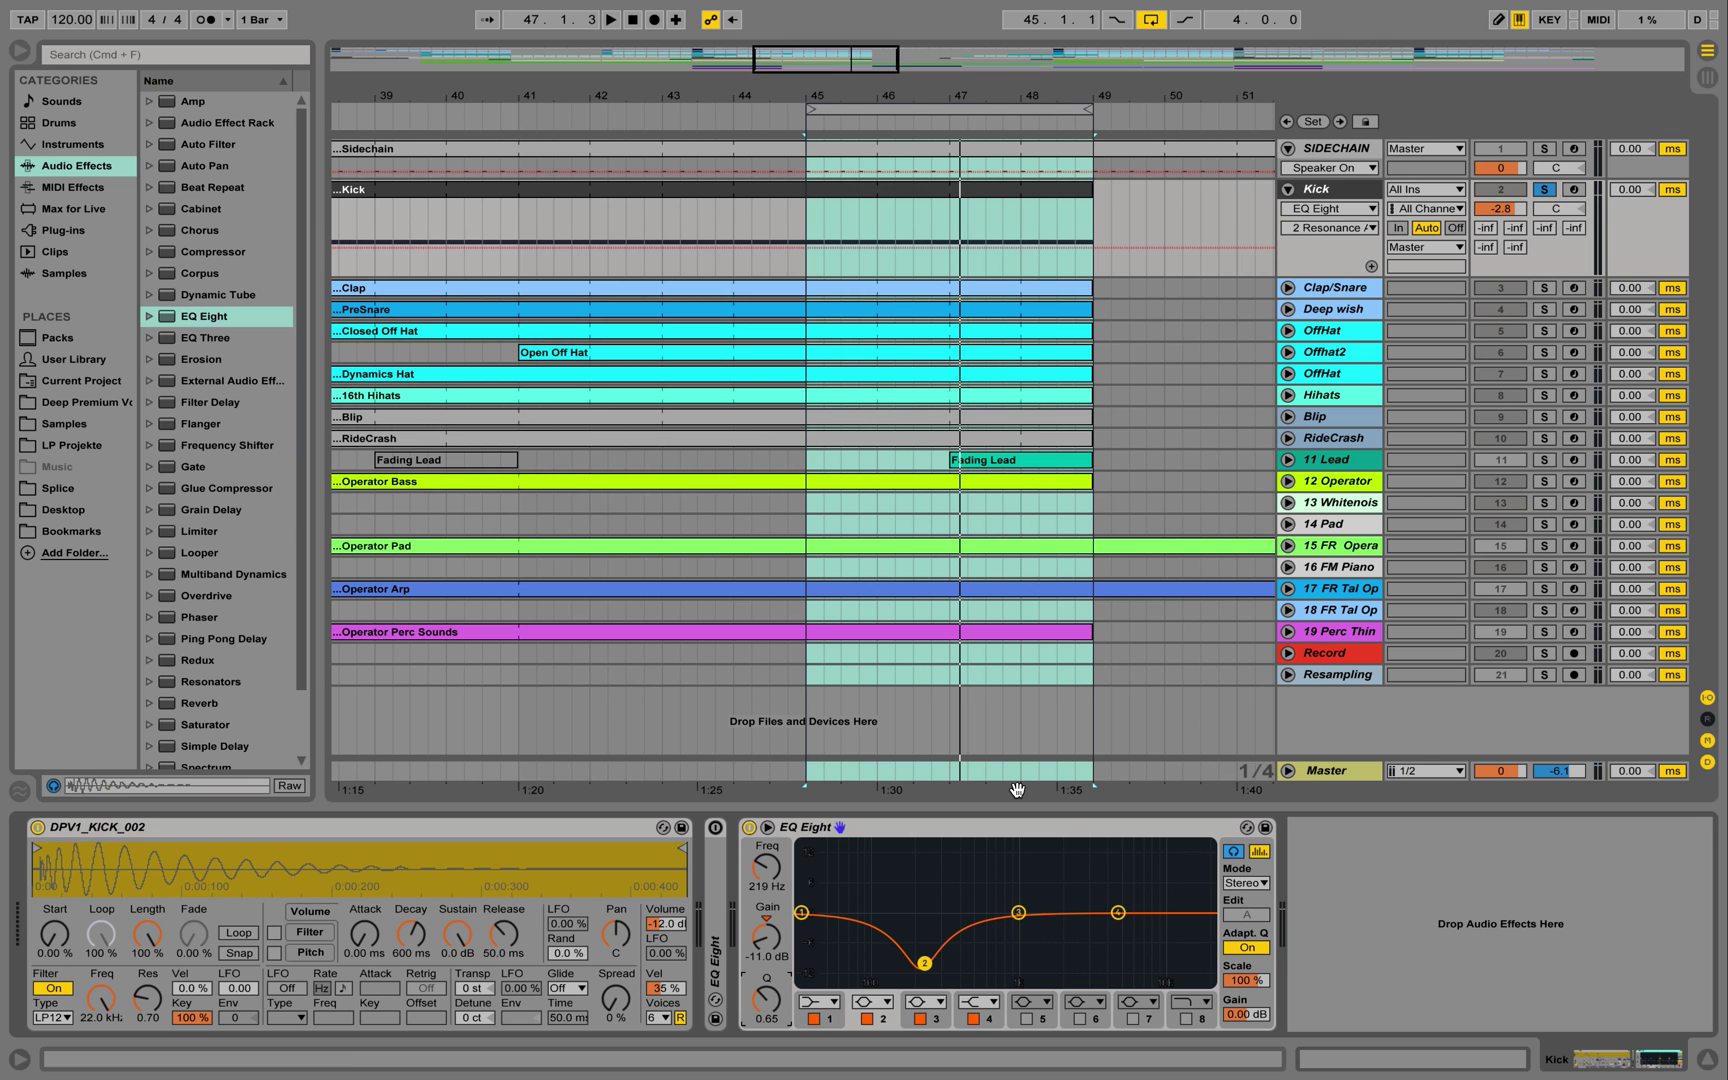
# Step: Play the kick, toggle its solo, and compare the EQ bypassed versus on
pyautogui.press('space')
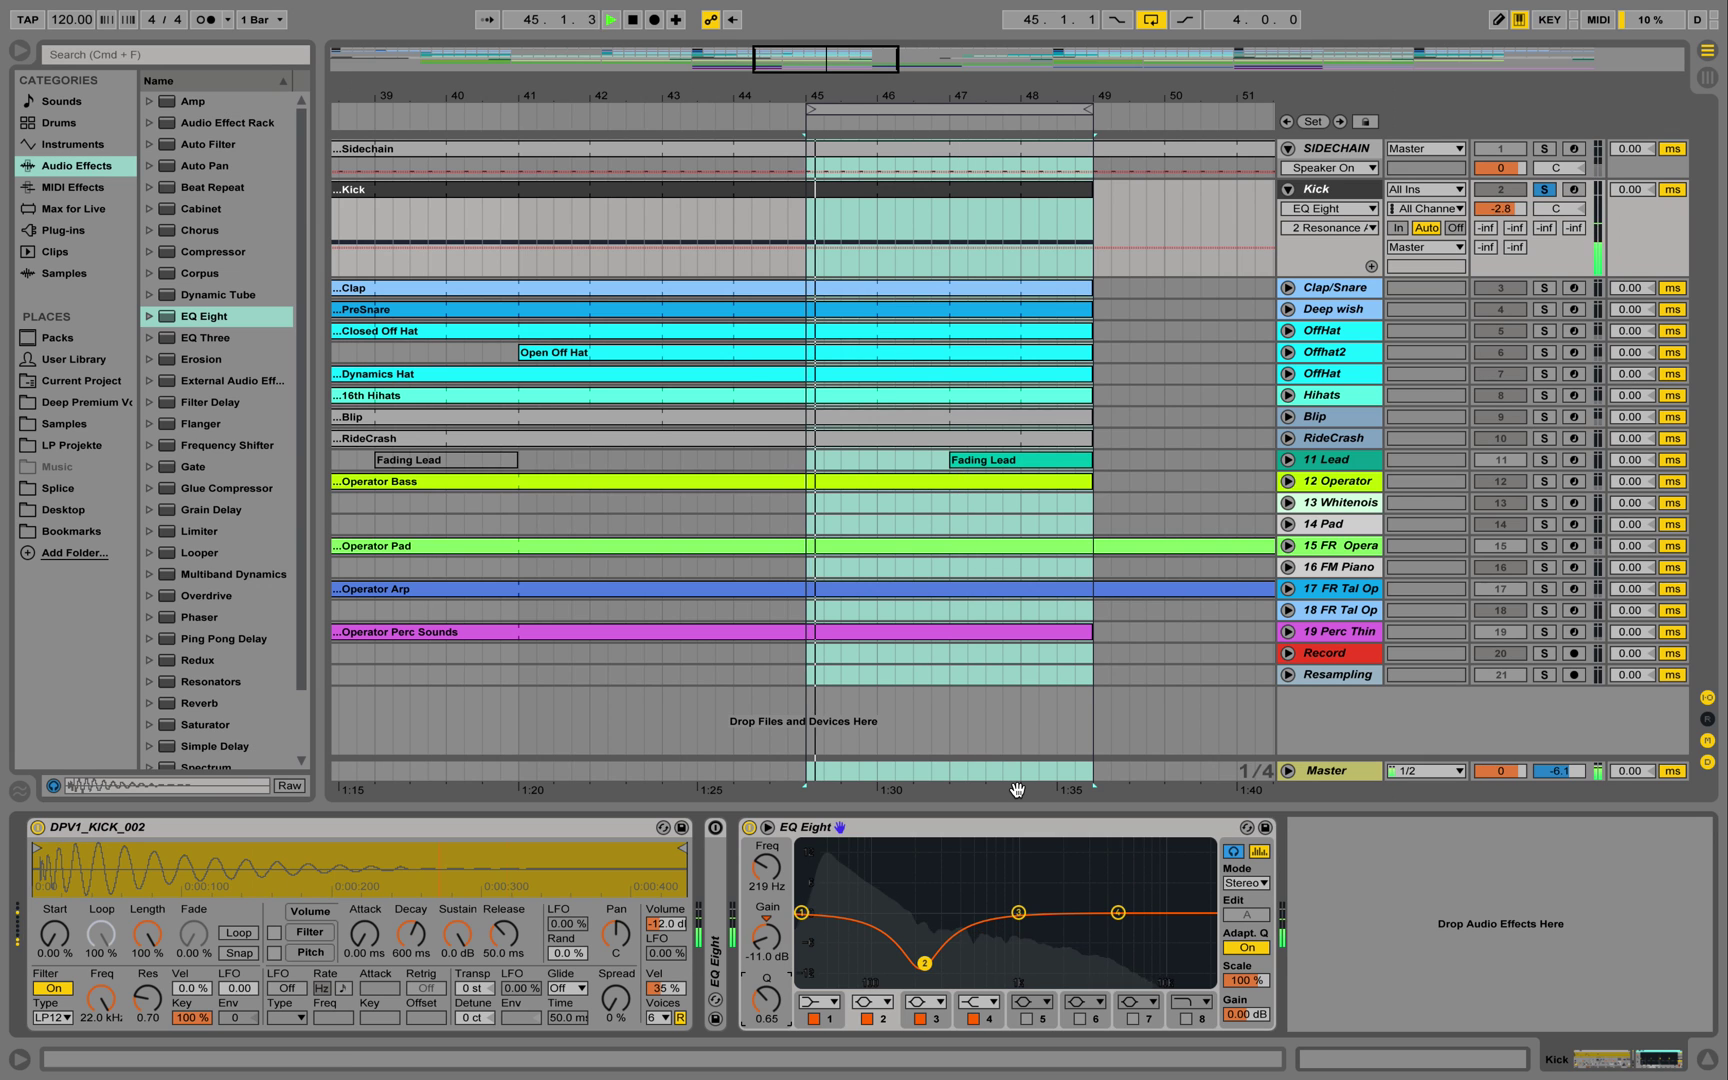
pyautogui.click(1546, 194)
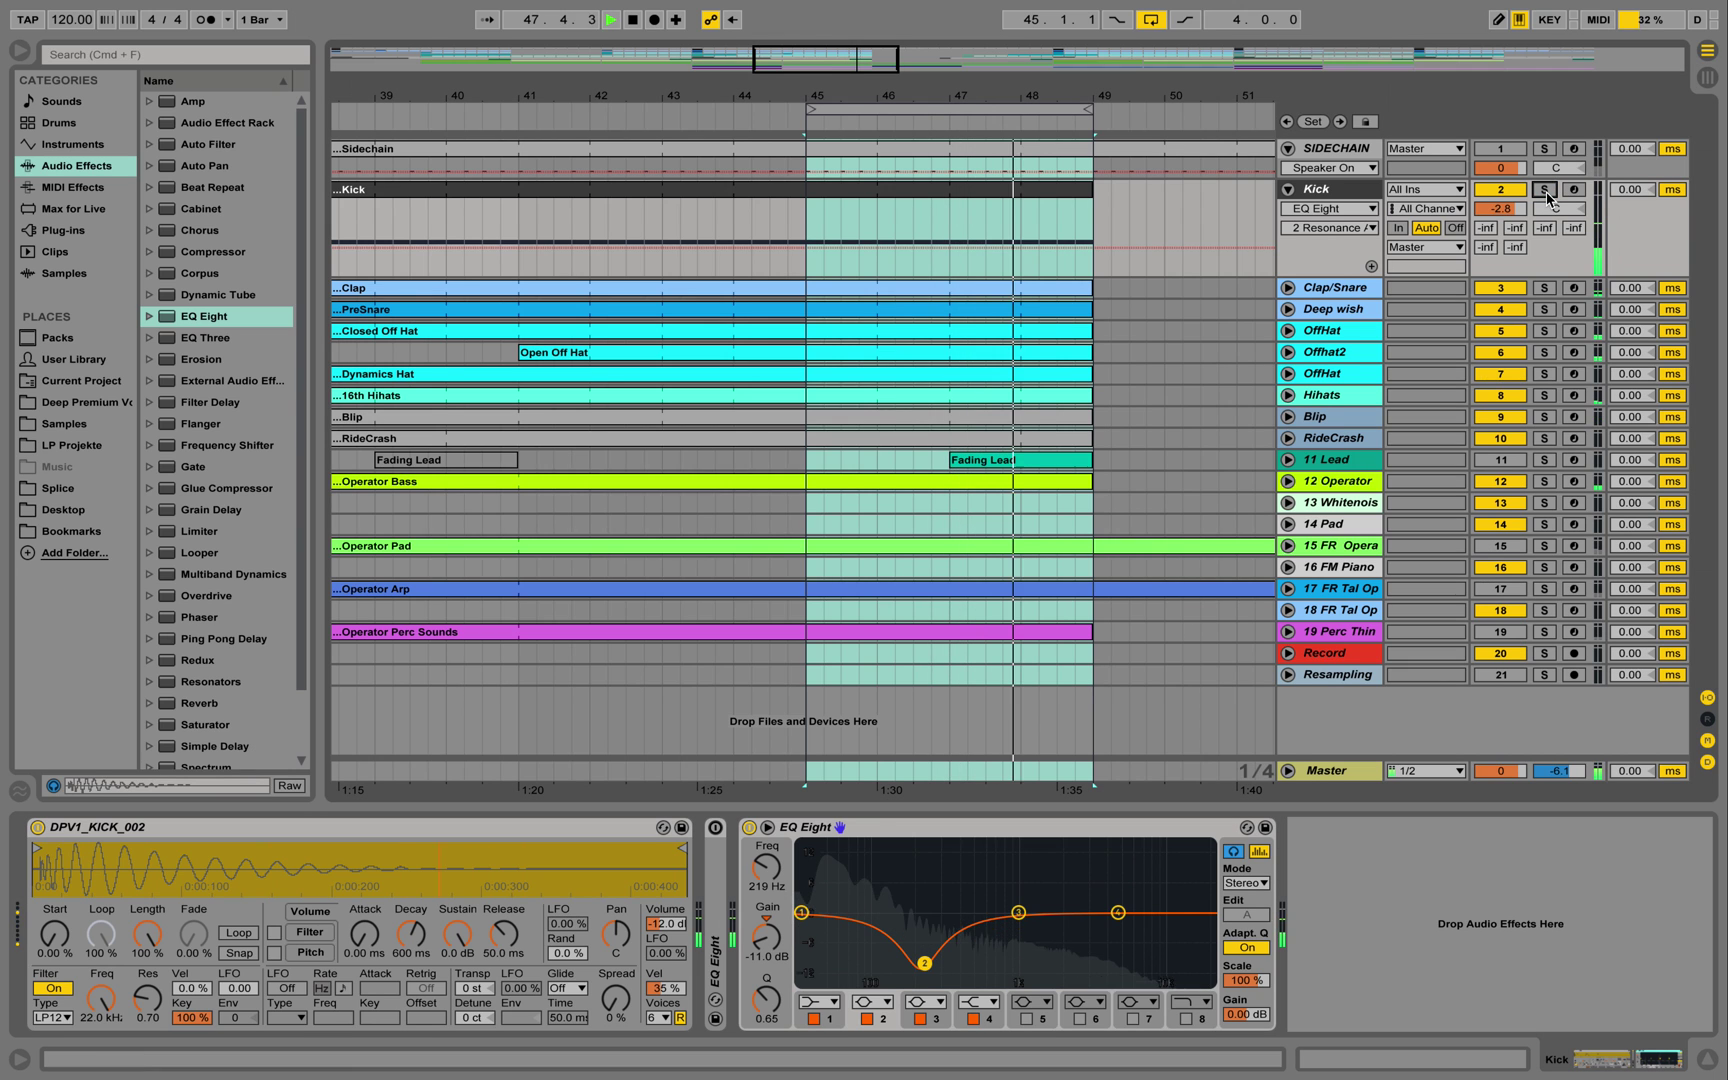
pyautogui.click(1545, 190)
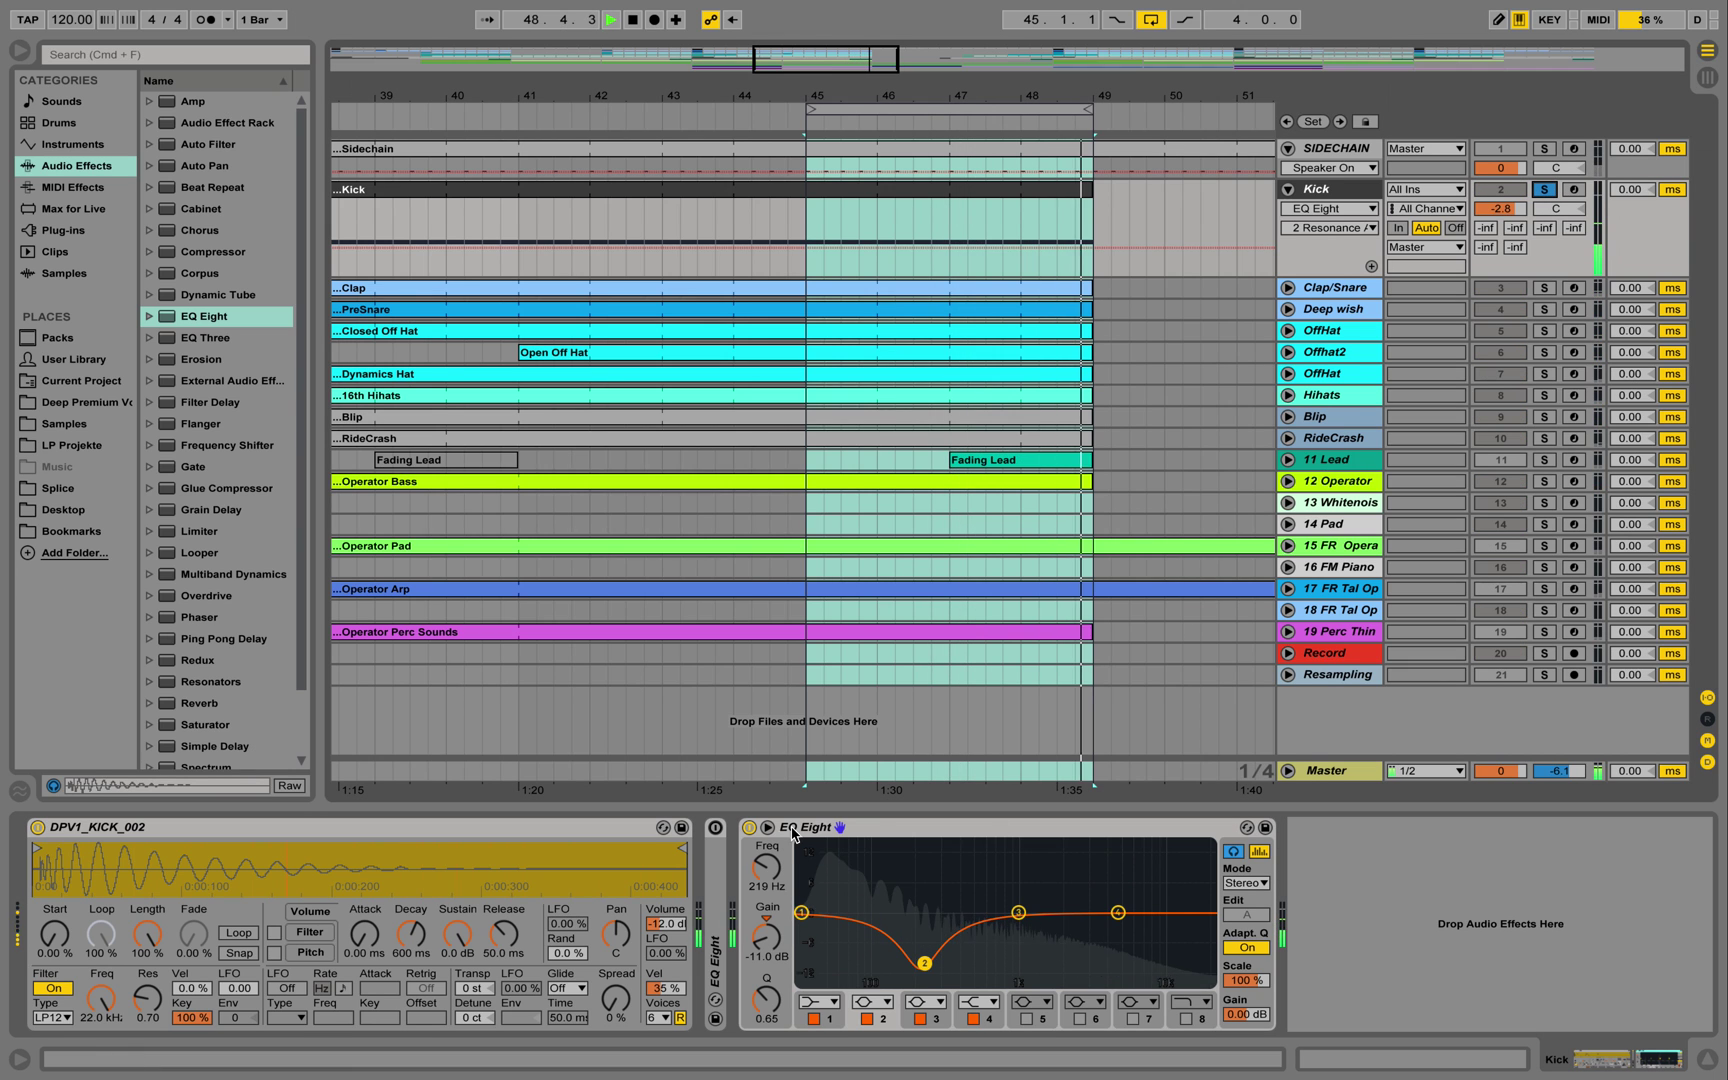
pyautogui.click(749, 828)
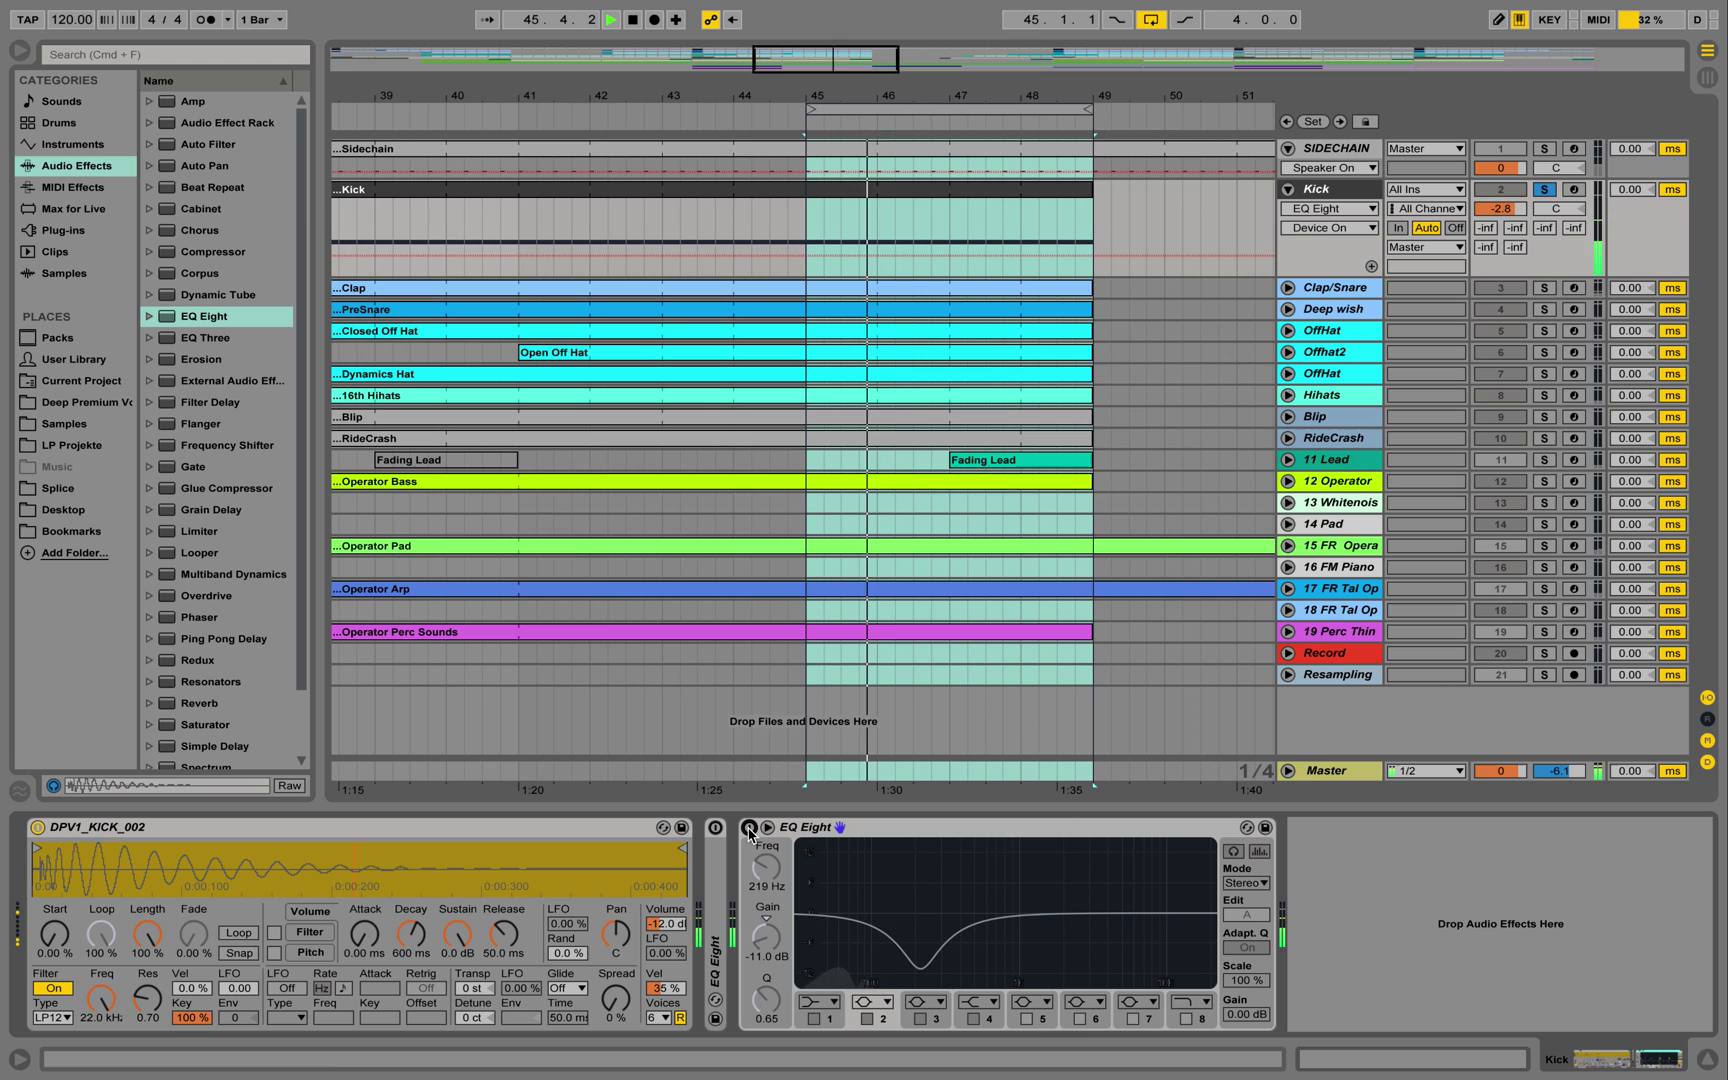
pyautogui.click(749, 828)
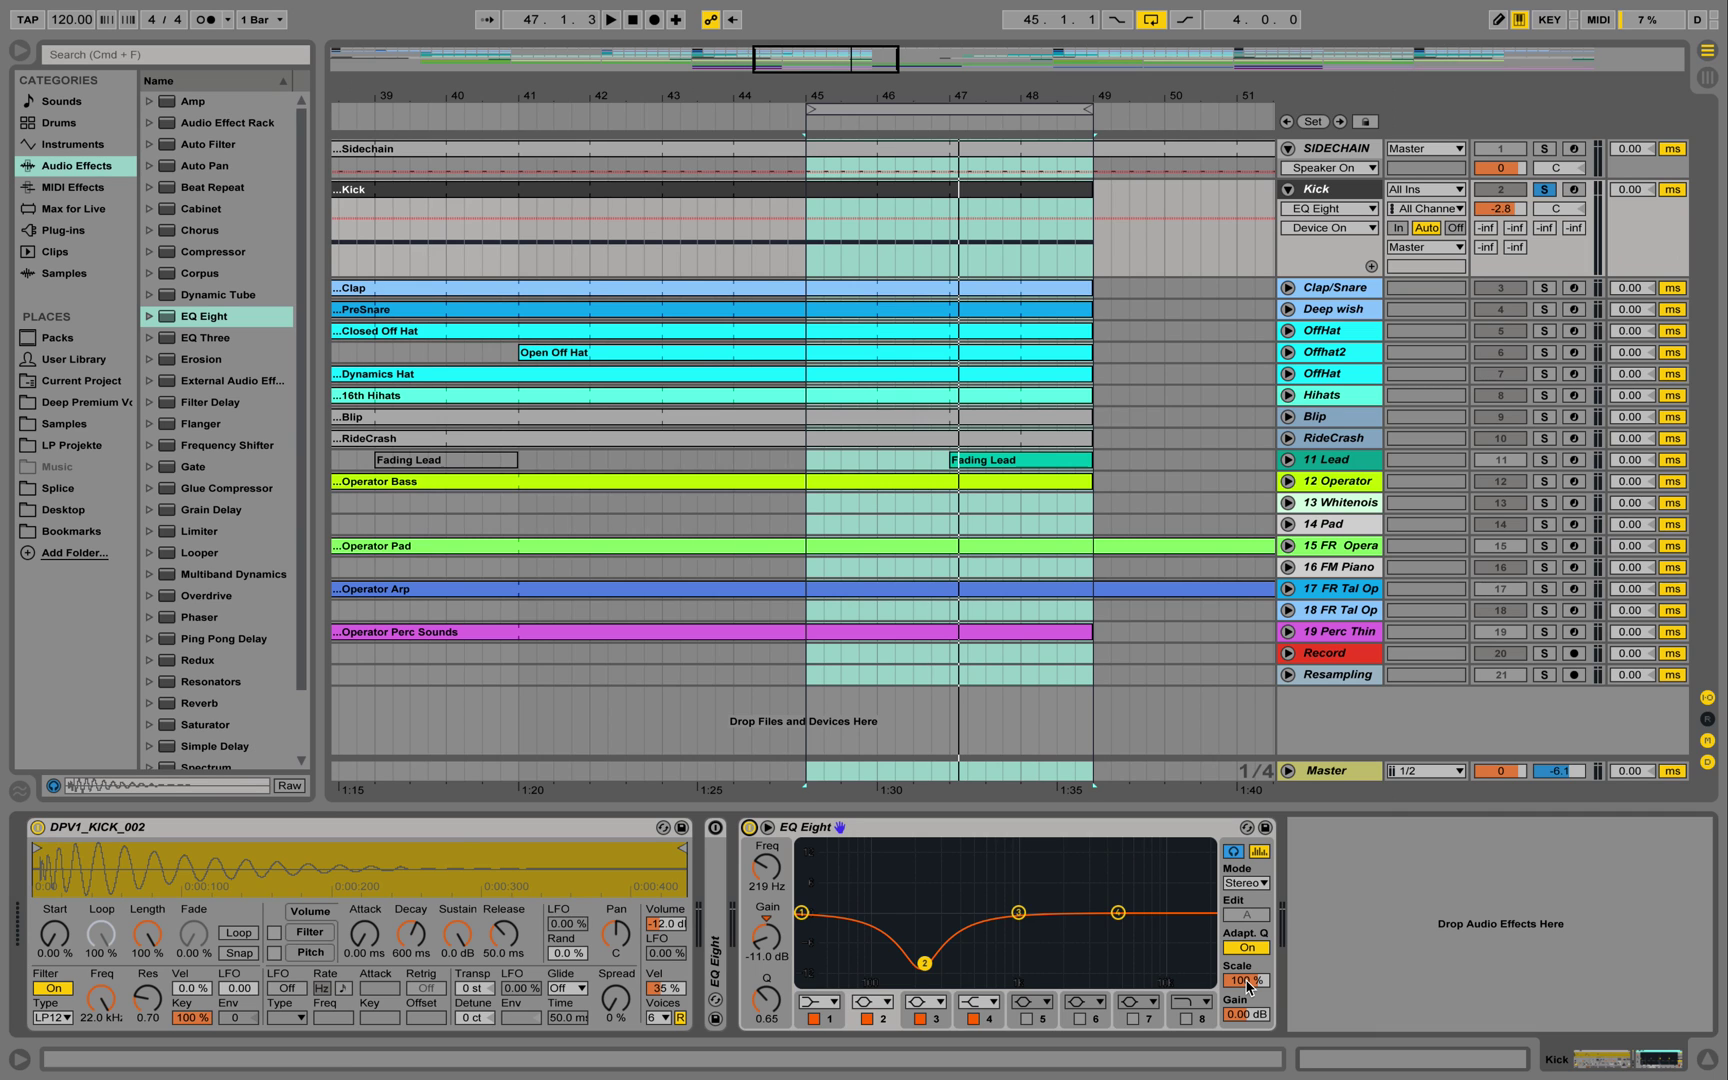
# Step: While the loop plays, set EQ Eight Scale to 172% and band 2 Q to 0.22
pyautogui.press('space')
pyautogui.moveTo(1247, 986); pyautogui.dragTo(1247, 952)
pyautogui.moveTo(766, 998); pyautogui.dragTo(766, 1025)
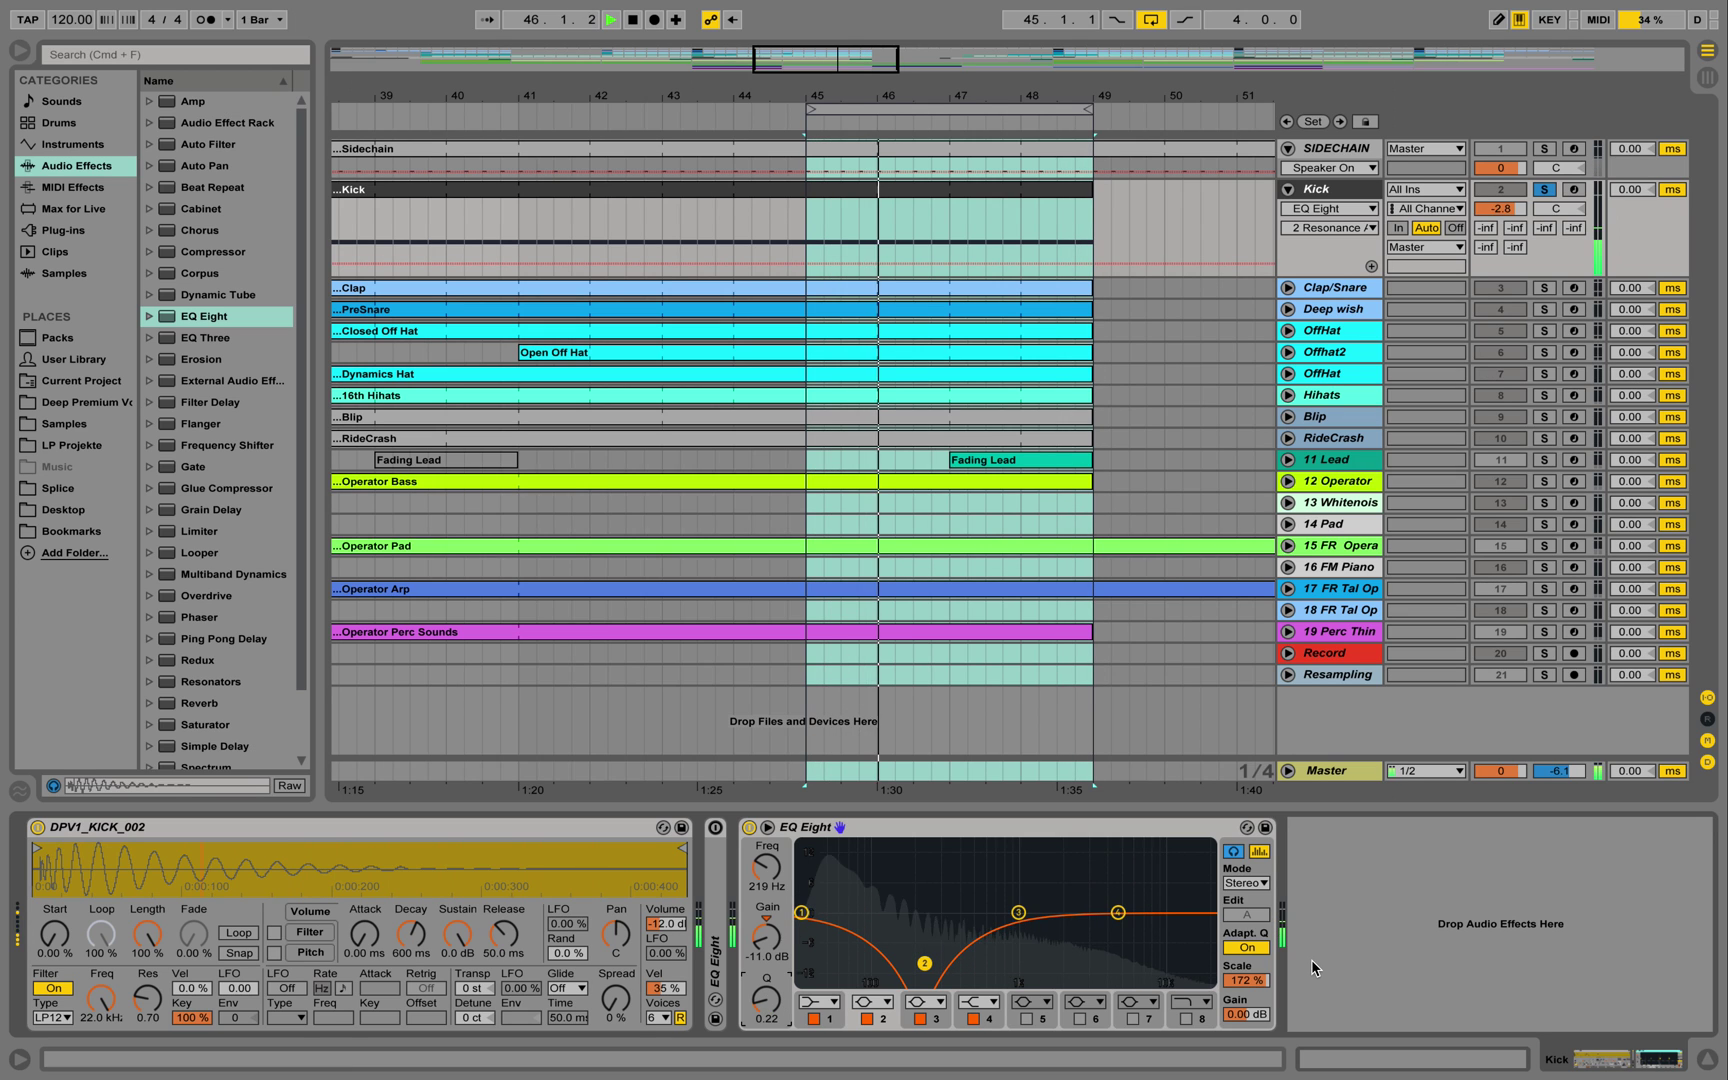
pyautogui.press('space')
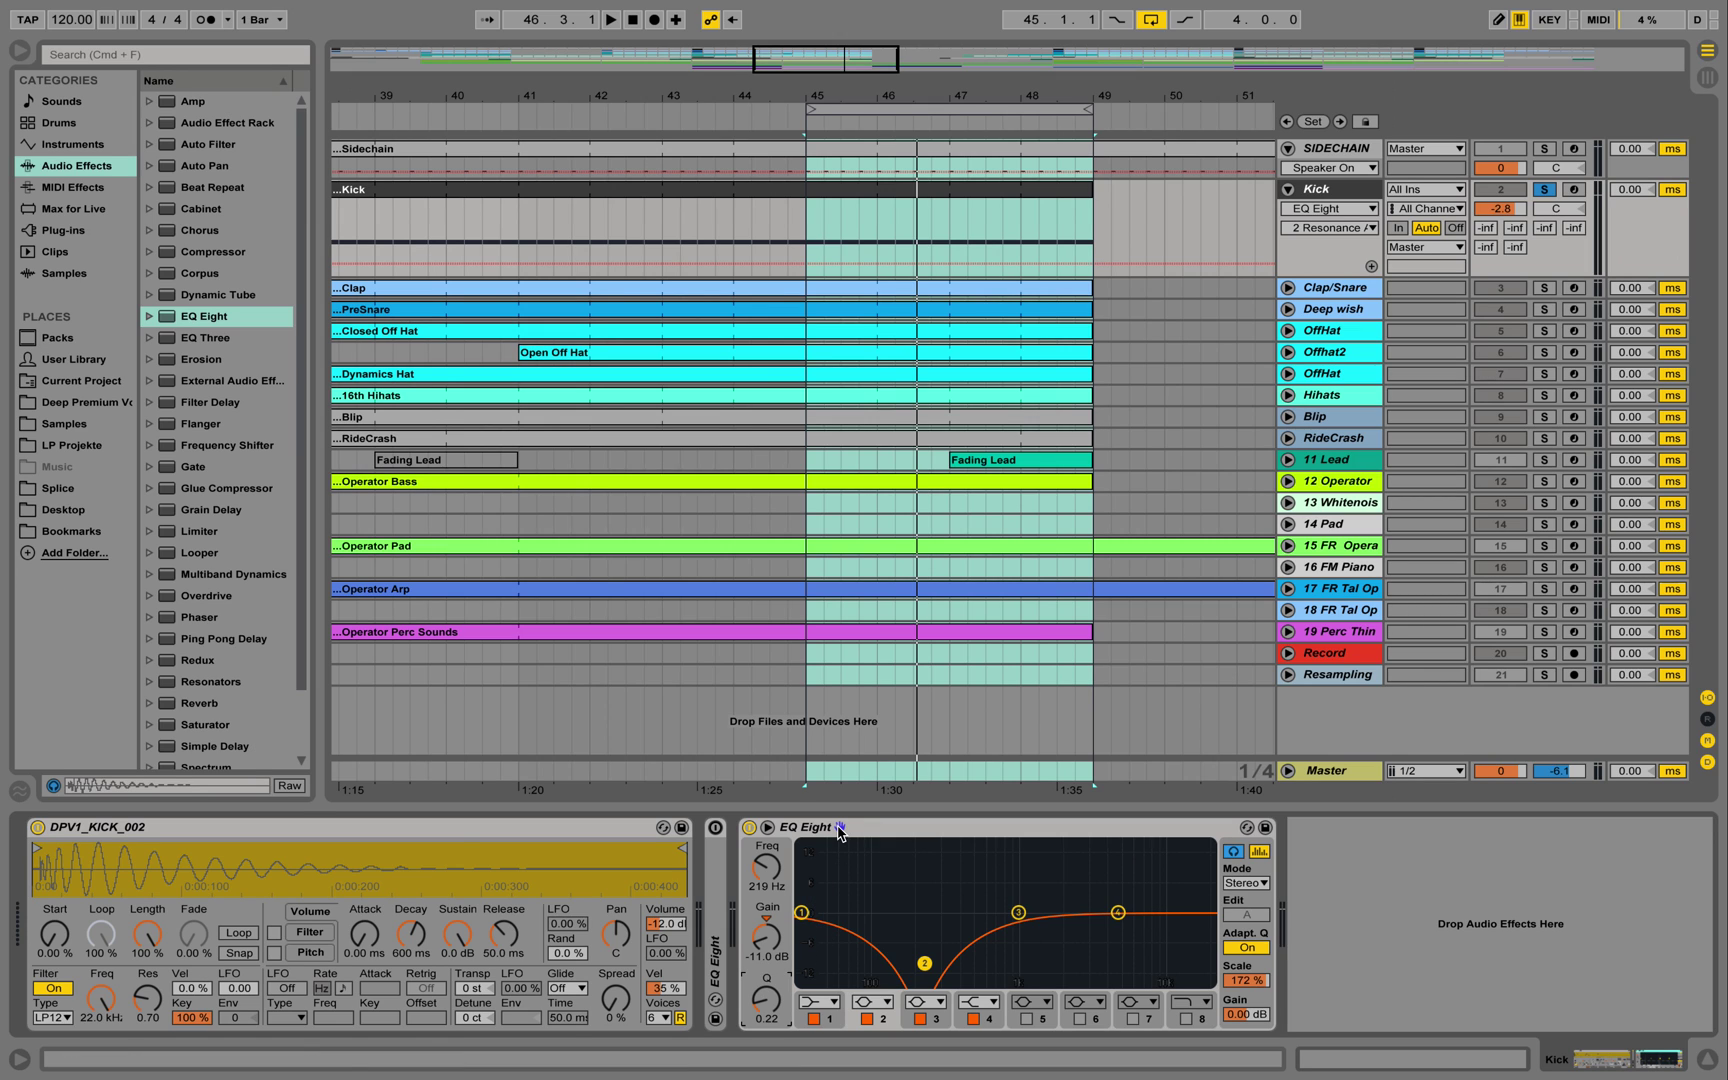
# Step: Enable EQ band 5 as a 69.5 Hz, +3.60 dB low boost with Q 0.61, then listen
pyautogui.click(1024, 1020)
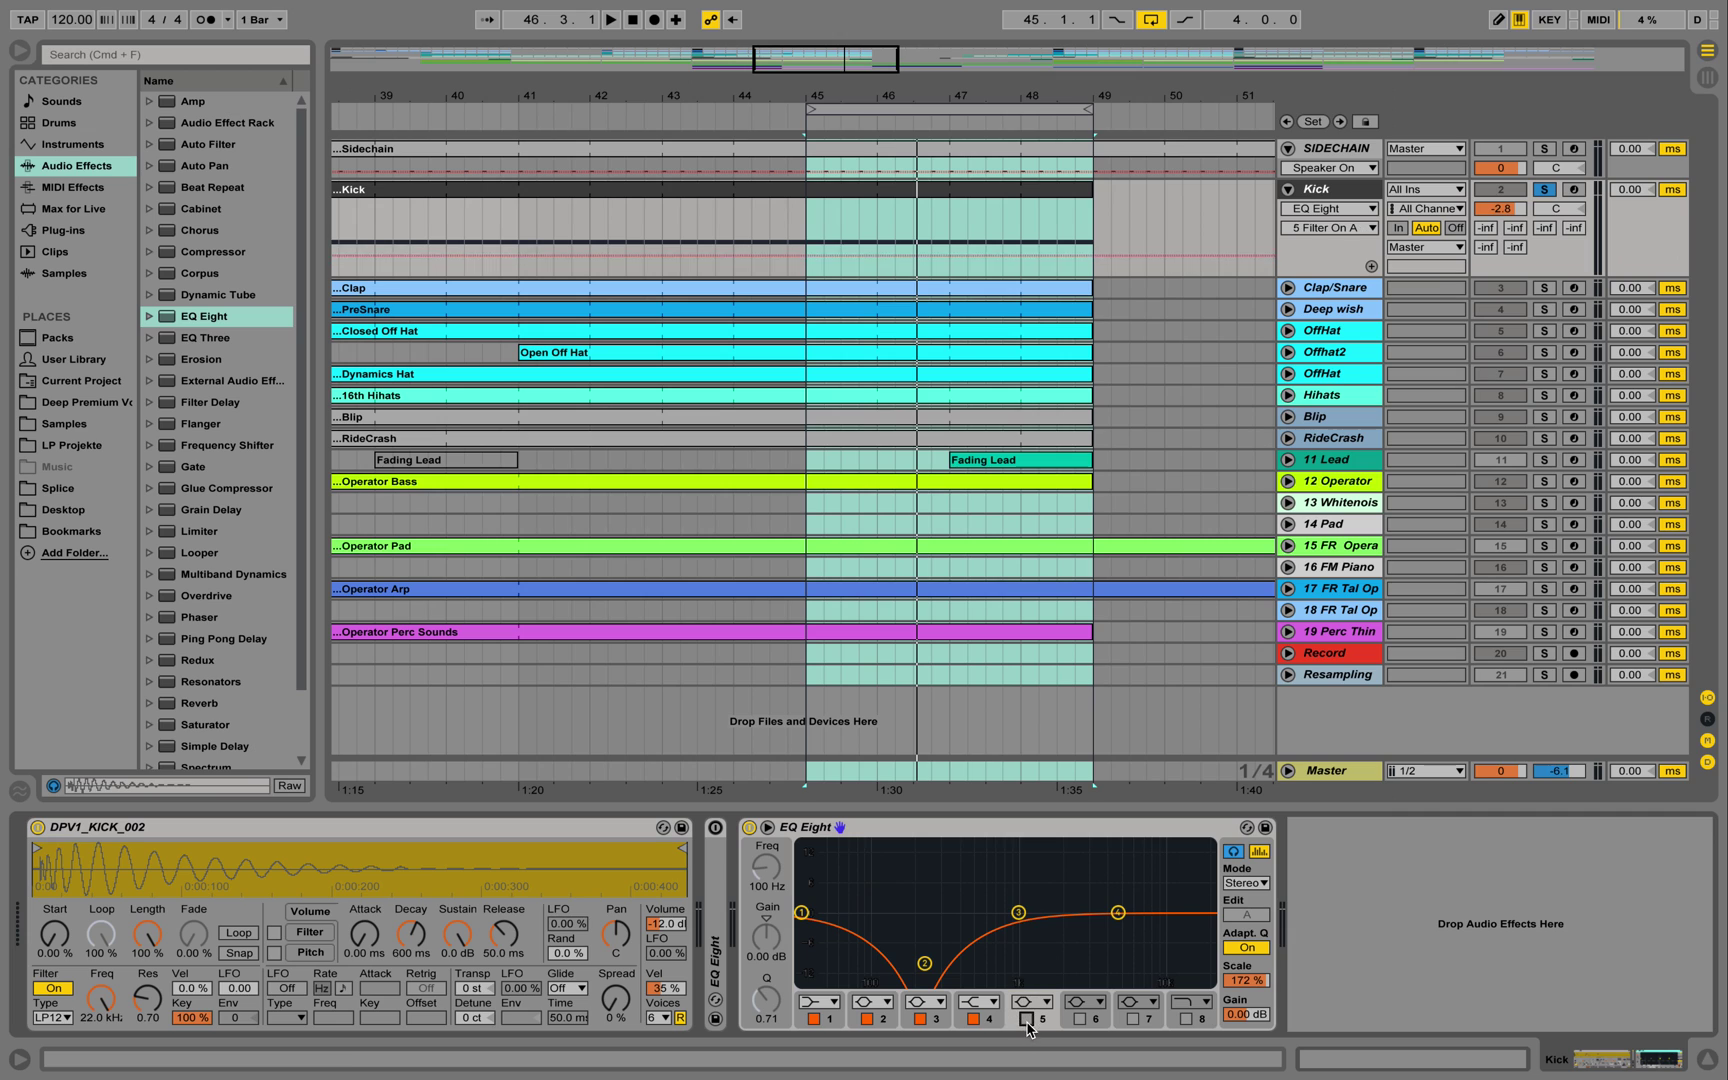
pyautogui.moveTo(882, 914); pyautogui.dragTo(815, 898)
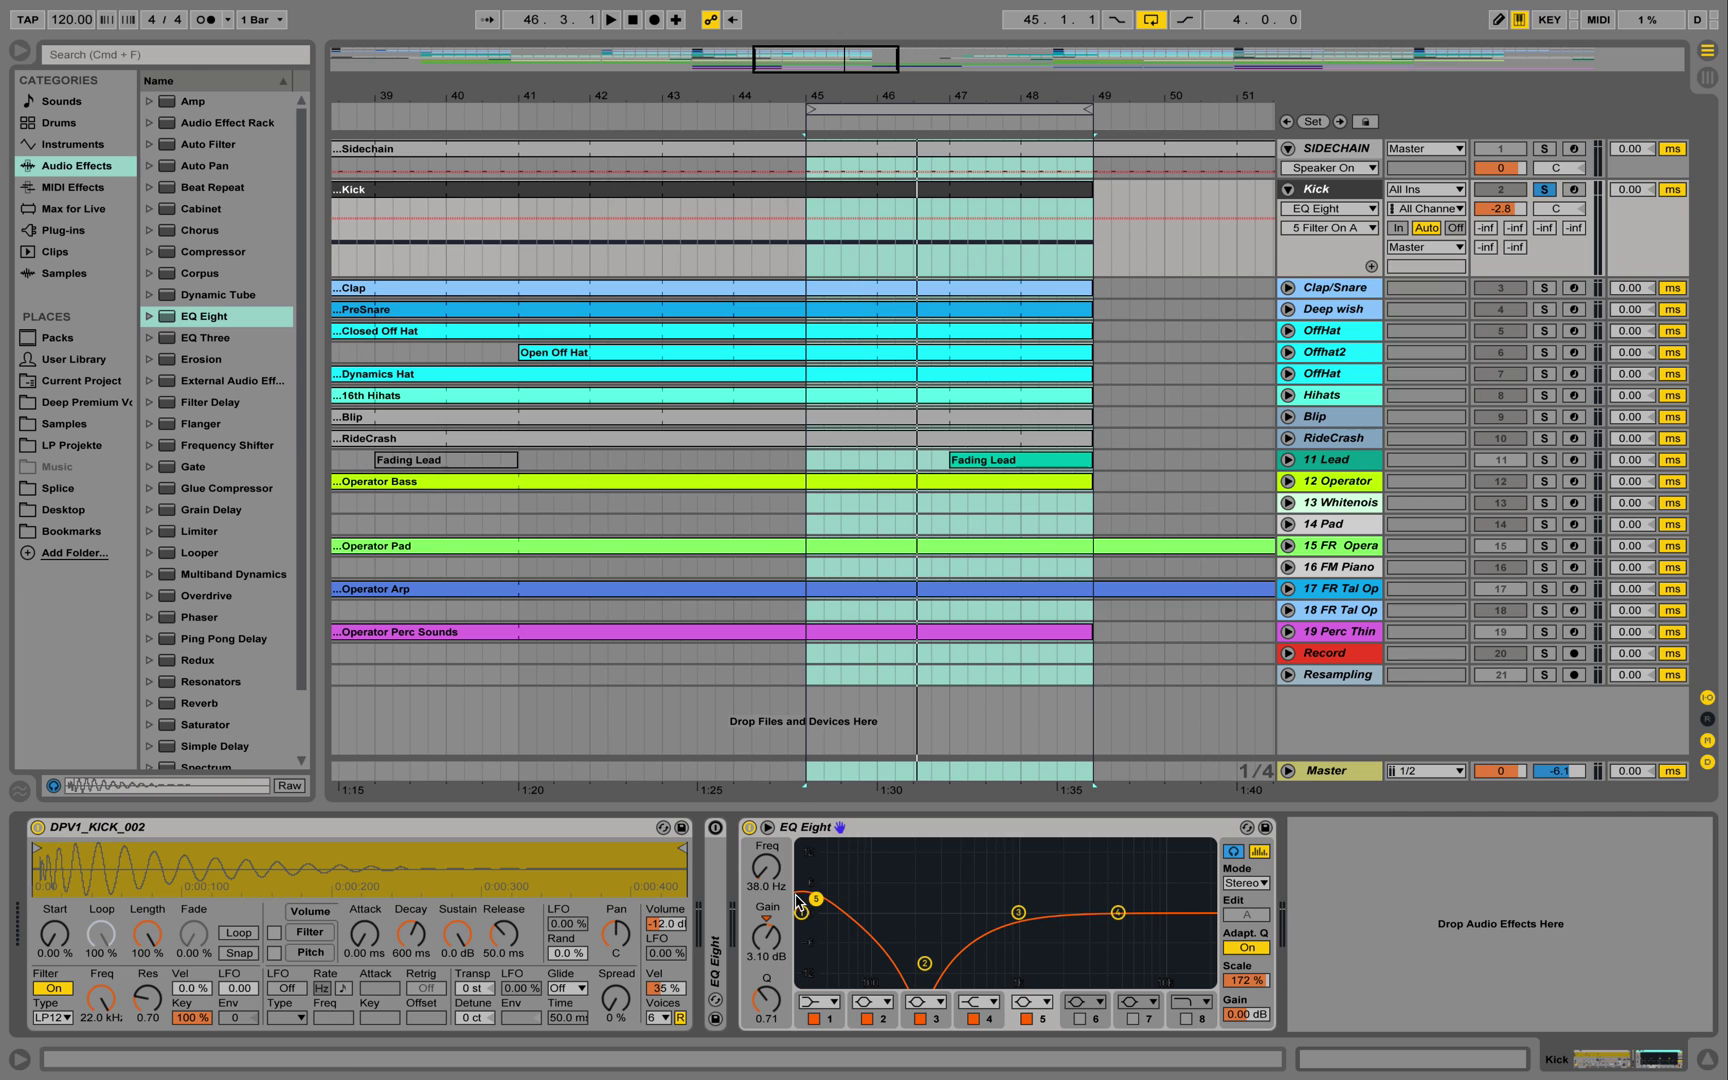
pyautogui.moveTo(815, 898); pyautogui.dragTo(841, 897)
pyautogui.moveTo(766, 998); pyautogui.dragTo(766, 1010)
pyautogui.moveTo(841, 897); pyautogui.dragTo(853, 896)
pyautogui.press('space')
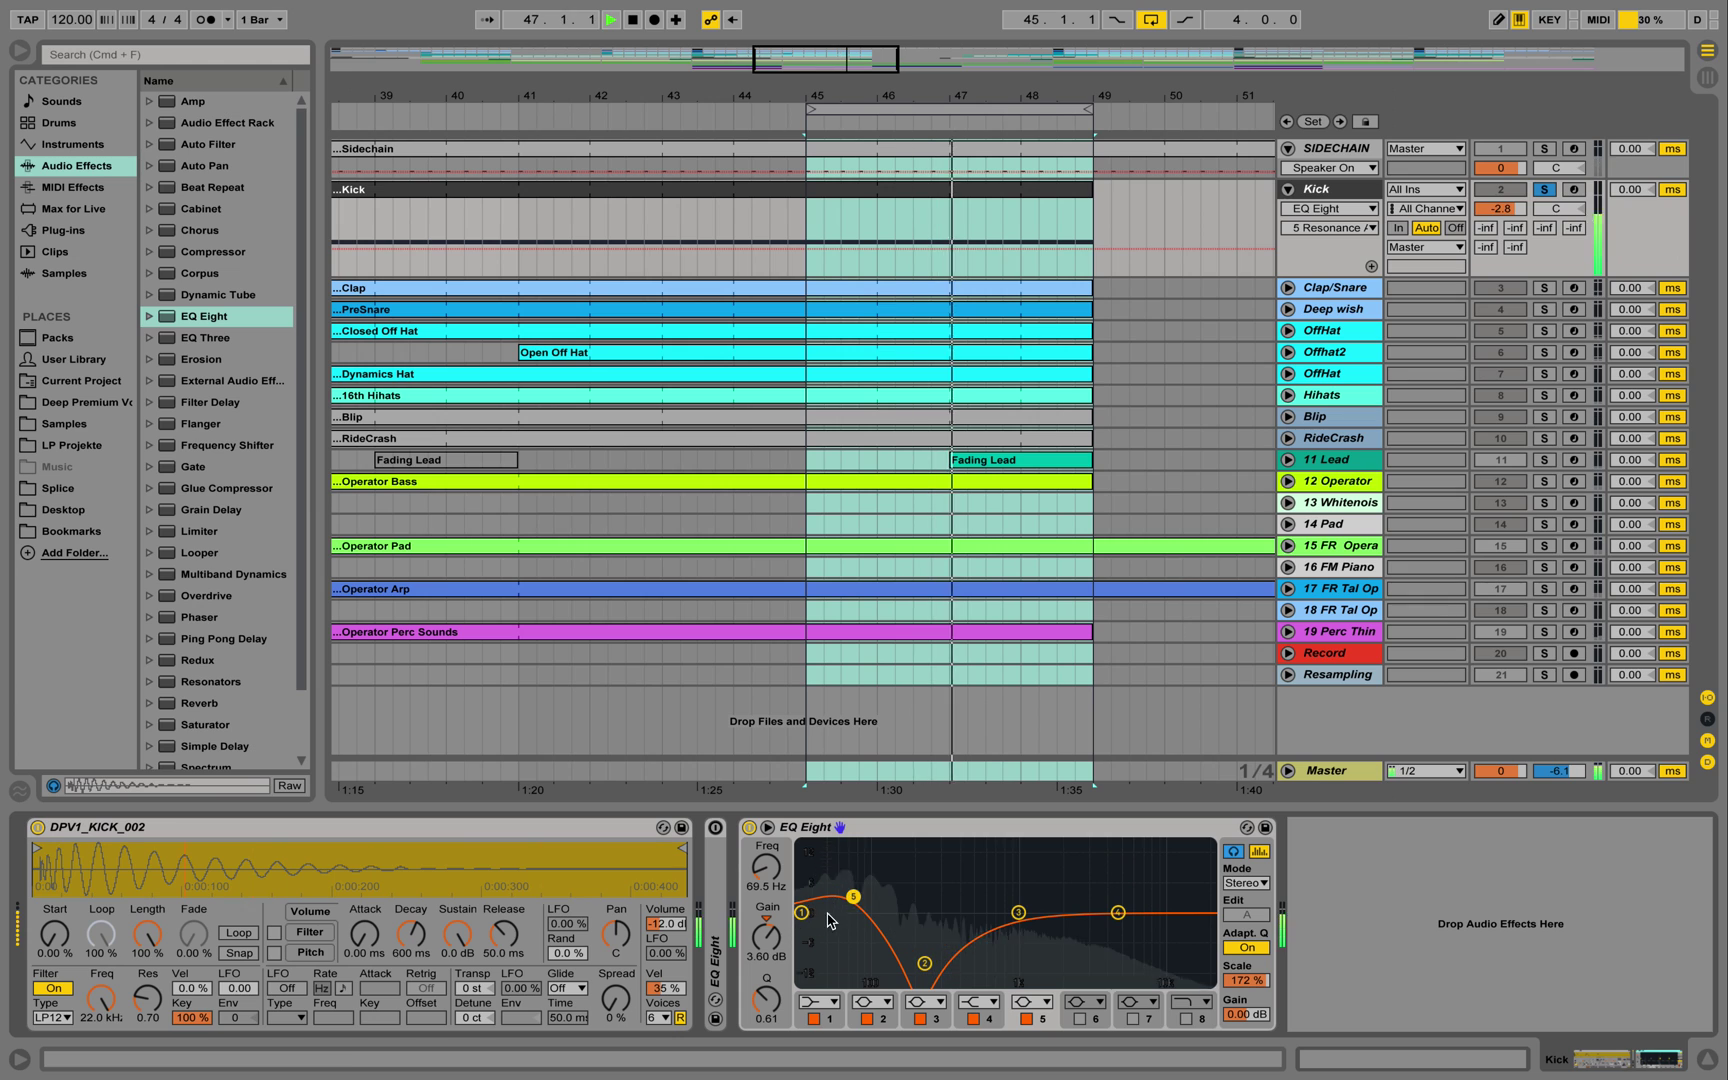
pyautogui.press('space')
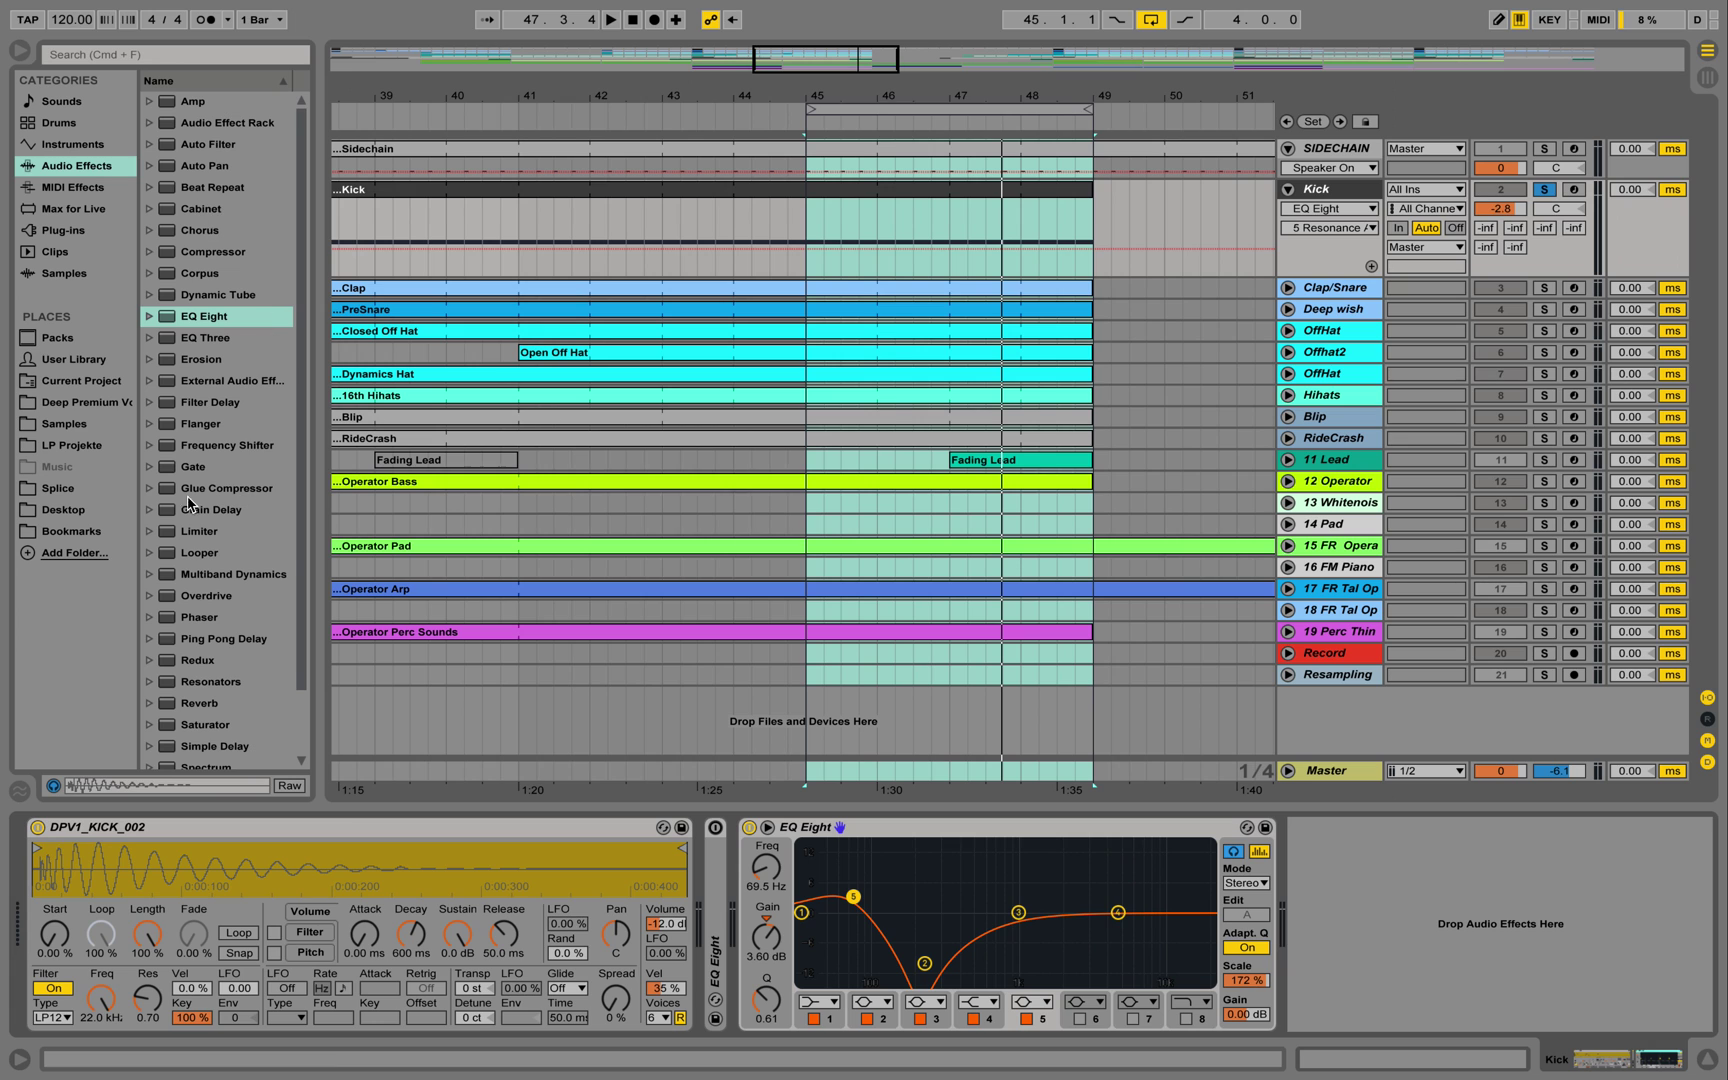
# Step: Add the Glue Compressor 'Mastering - add sustain' preset to the Kick track after EQ Eight
pyautogui.click(150, 490)
pyautogui.scroll(-4, 303, 473)
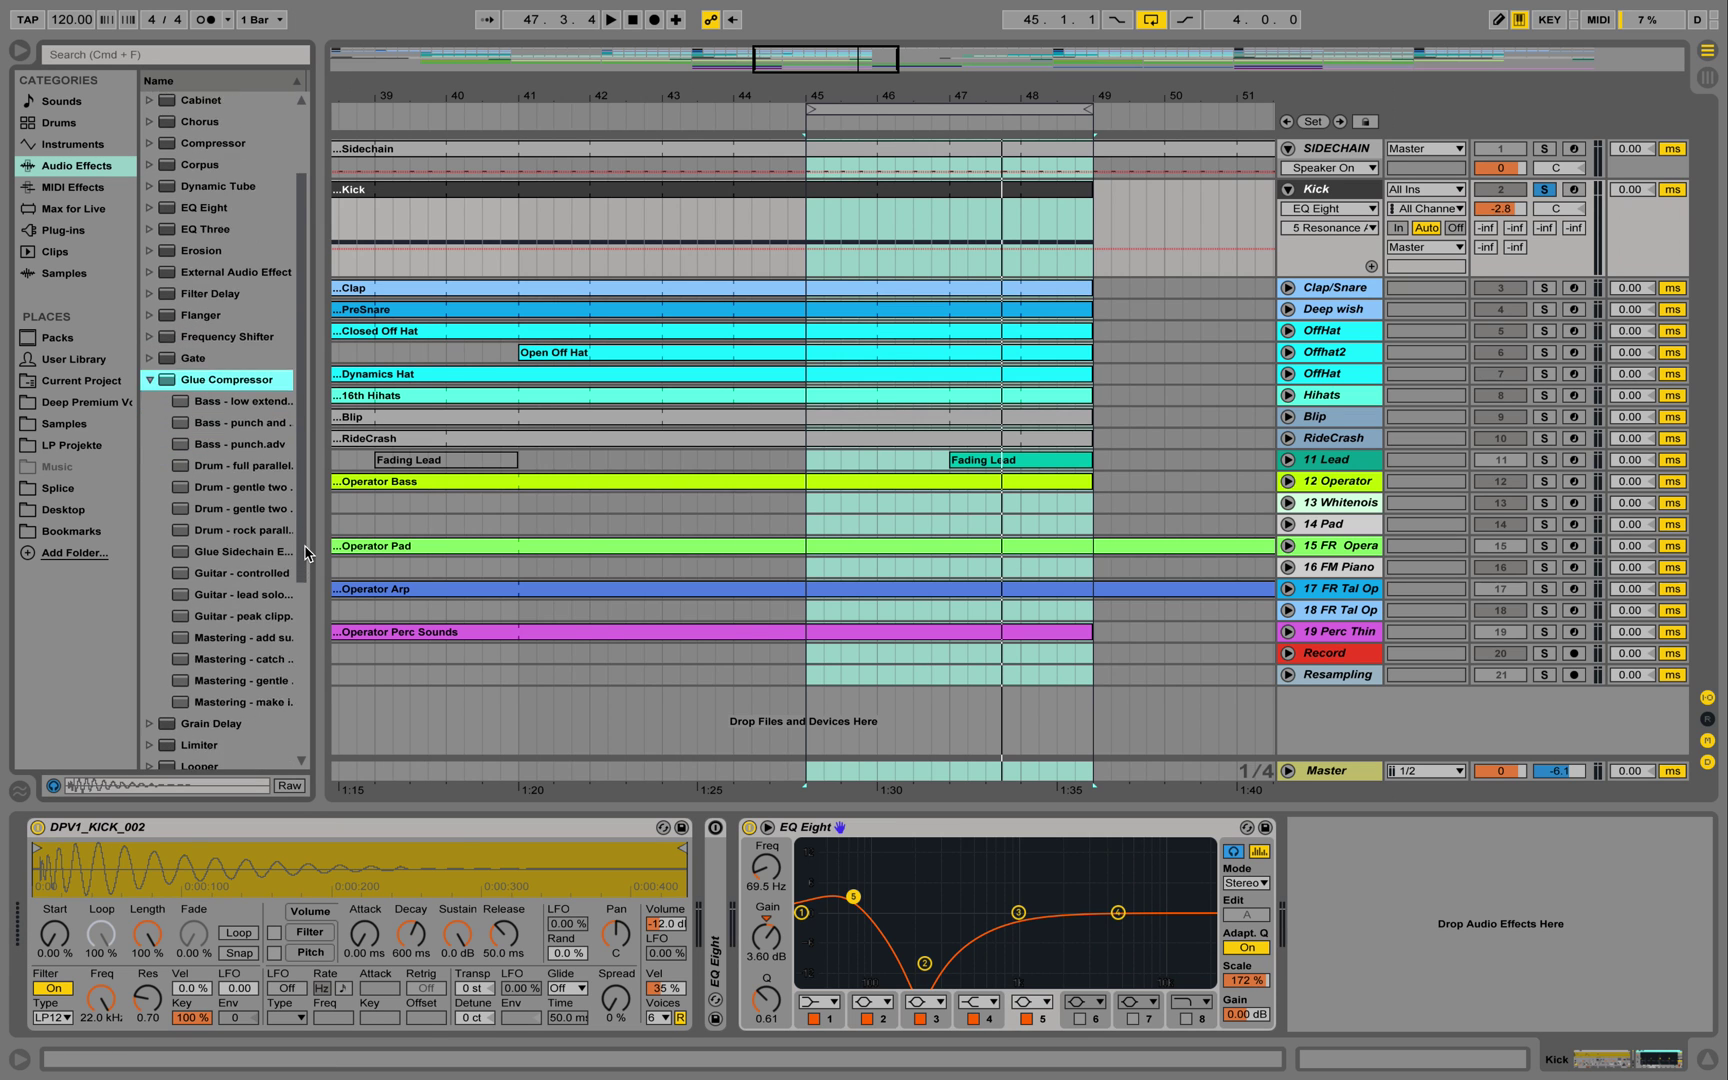
pyautogui.moveTo(320, 540); pyautogui.dragTo(341, 539)
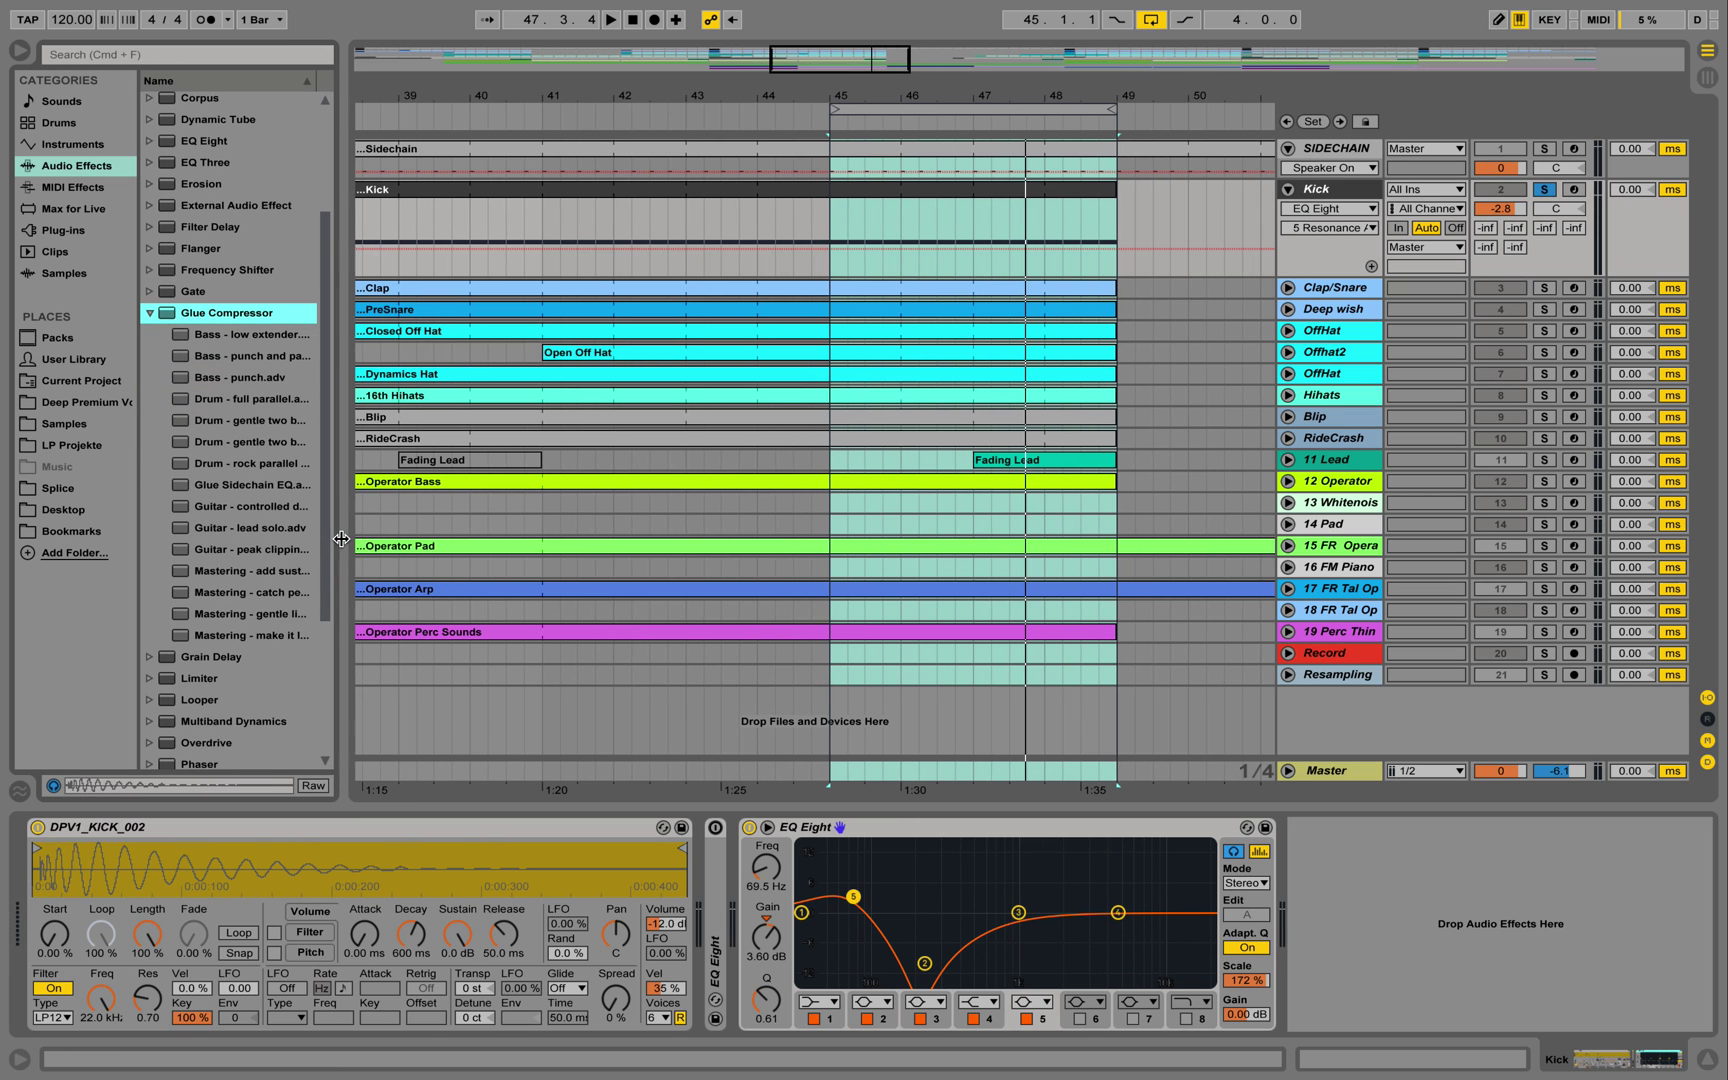
pyautogui.click(277, 571)
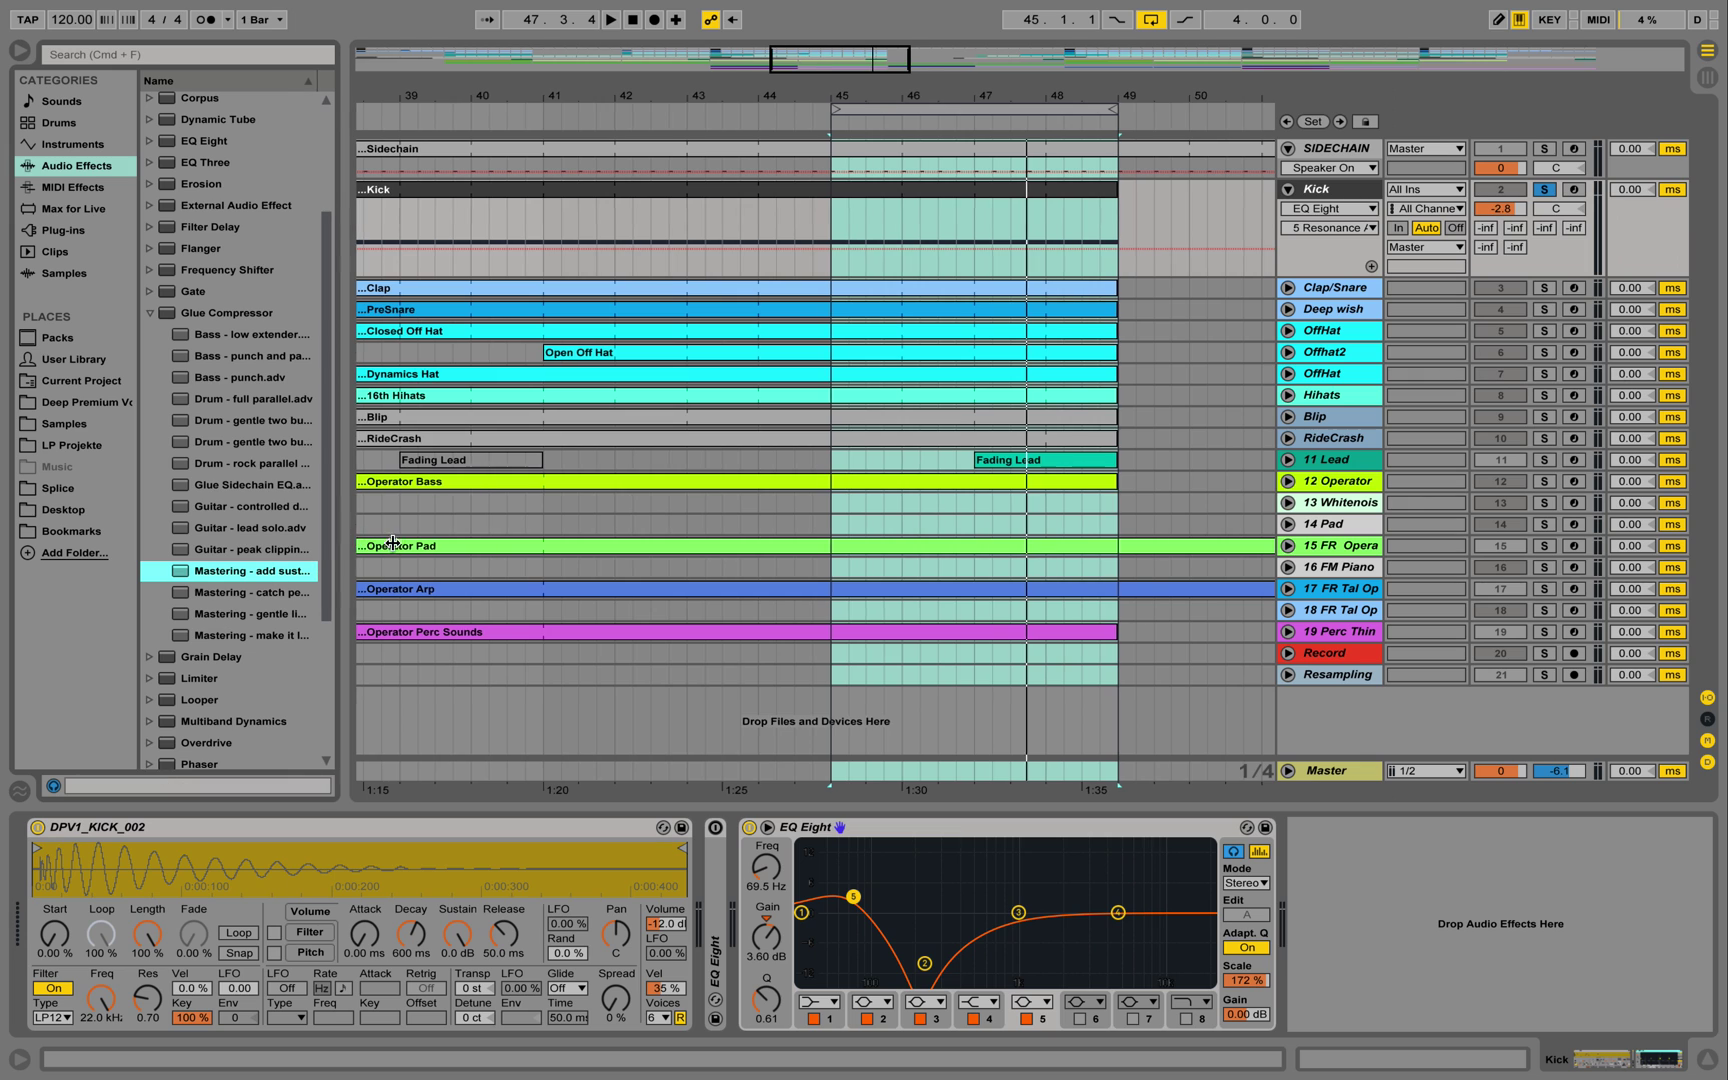
pyautogui.moveTo(342, 540); pyautogui.dragTo(1367, 930)
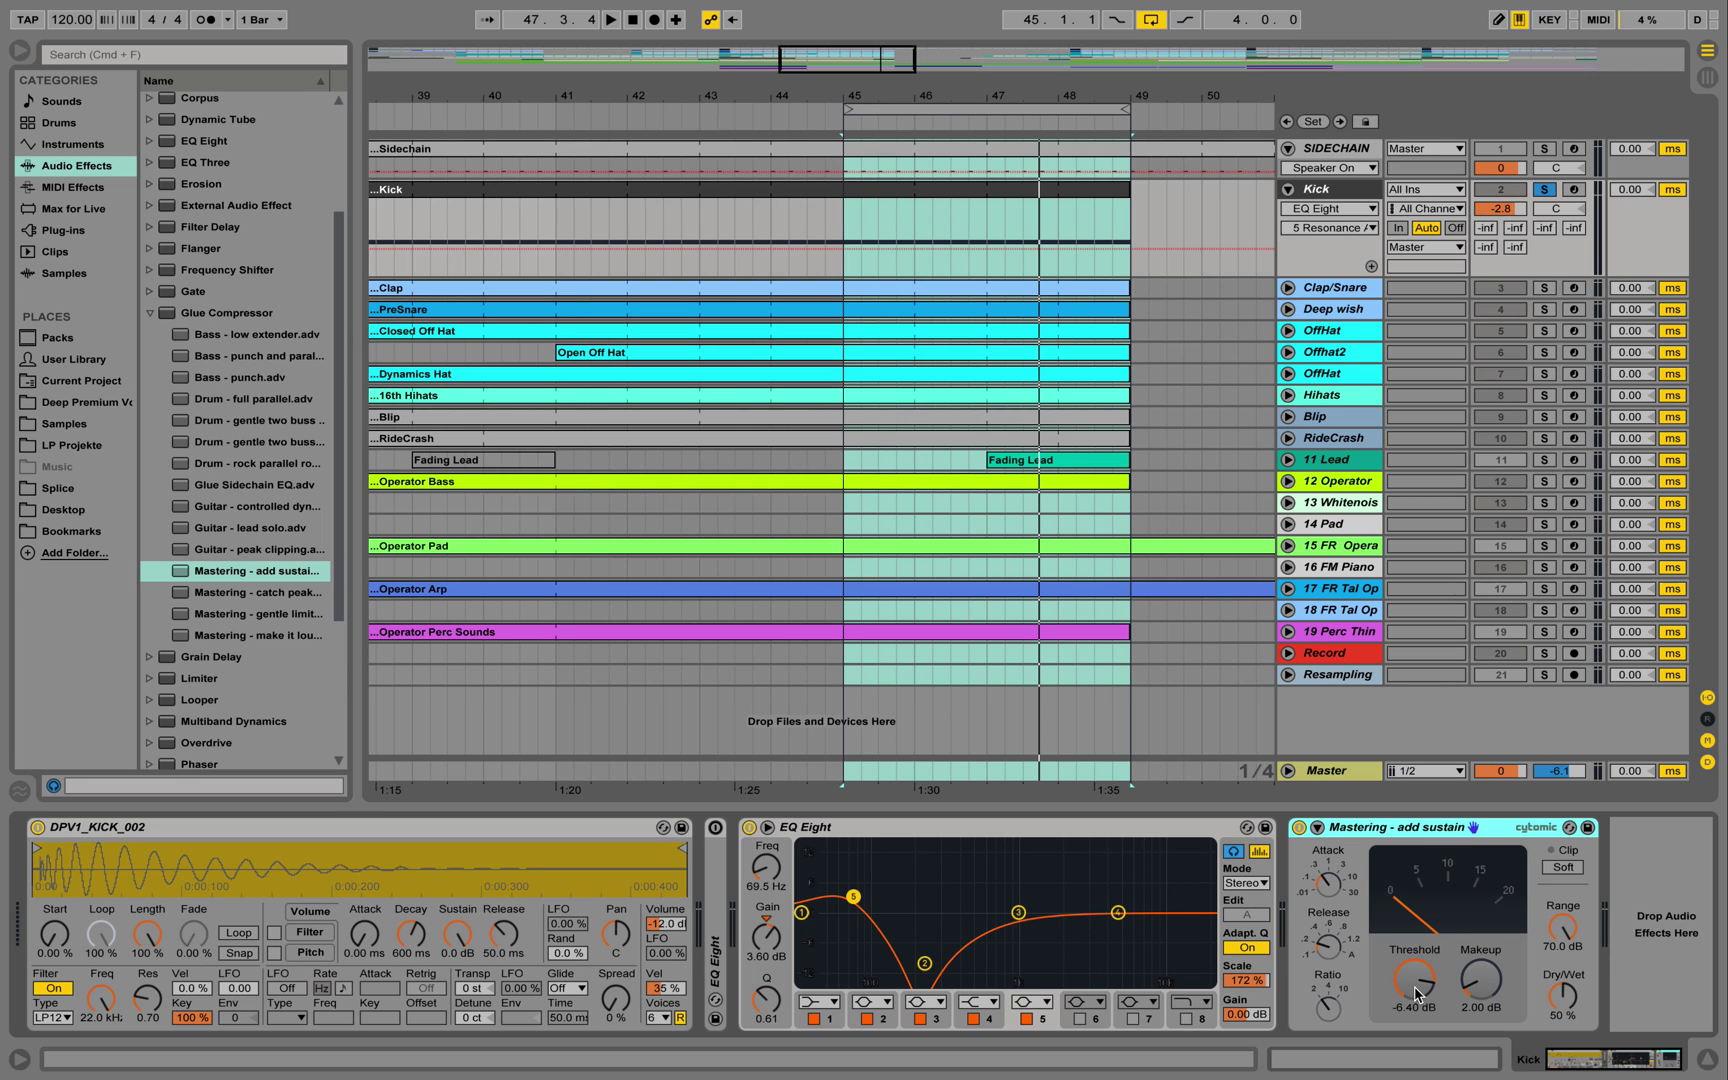
# Step: While playing, set the compressor Threshold to -17.1 dB and Makeup to 7.62 dB
pyautogui.press('space')
pyautogui.moveTo(1415, 993); pyautogui.dragTo(1421, 985)
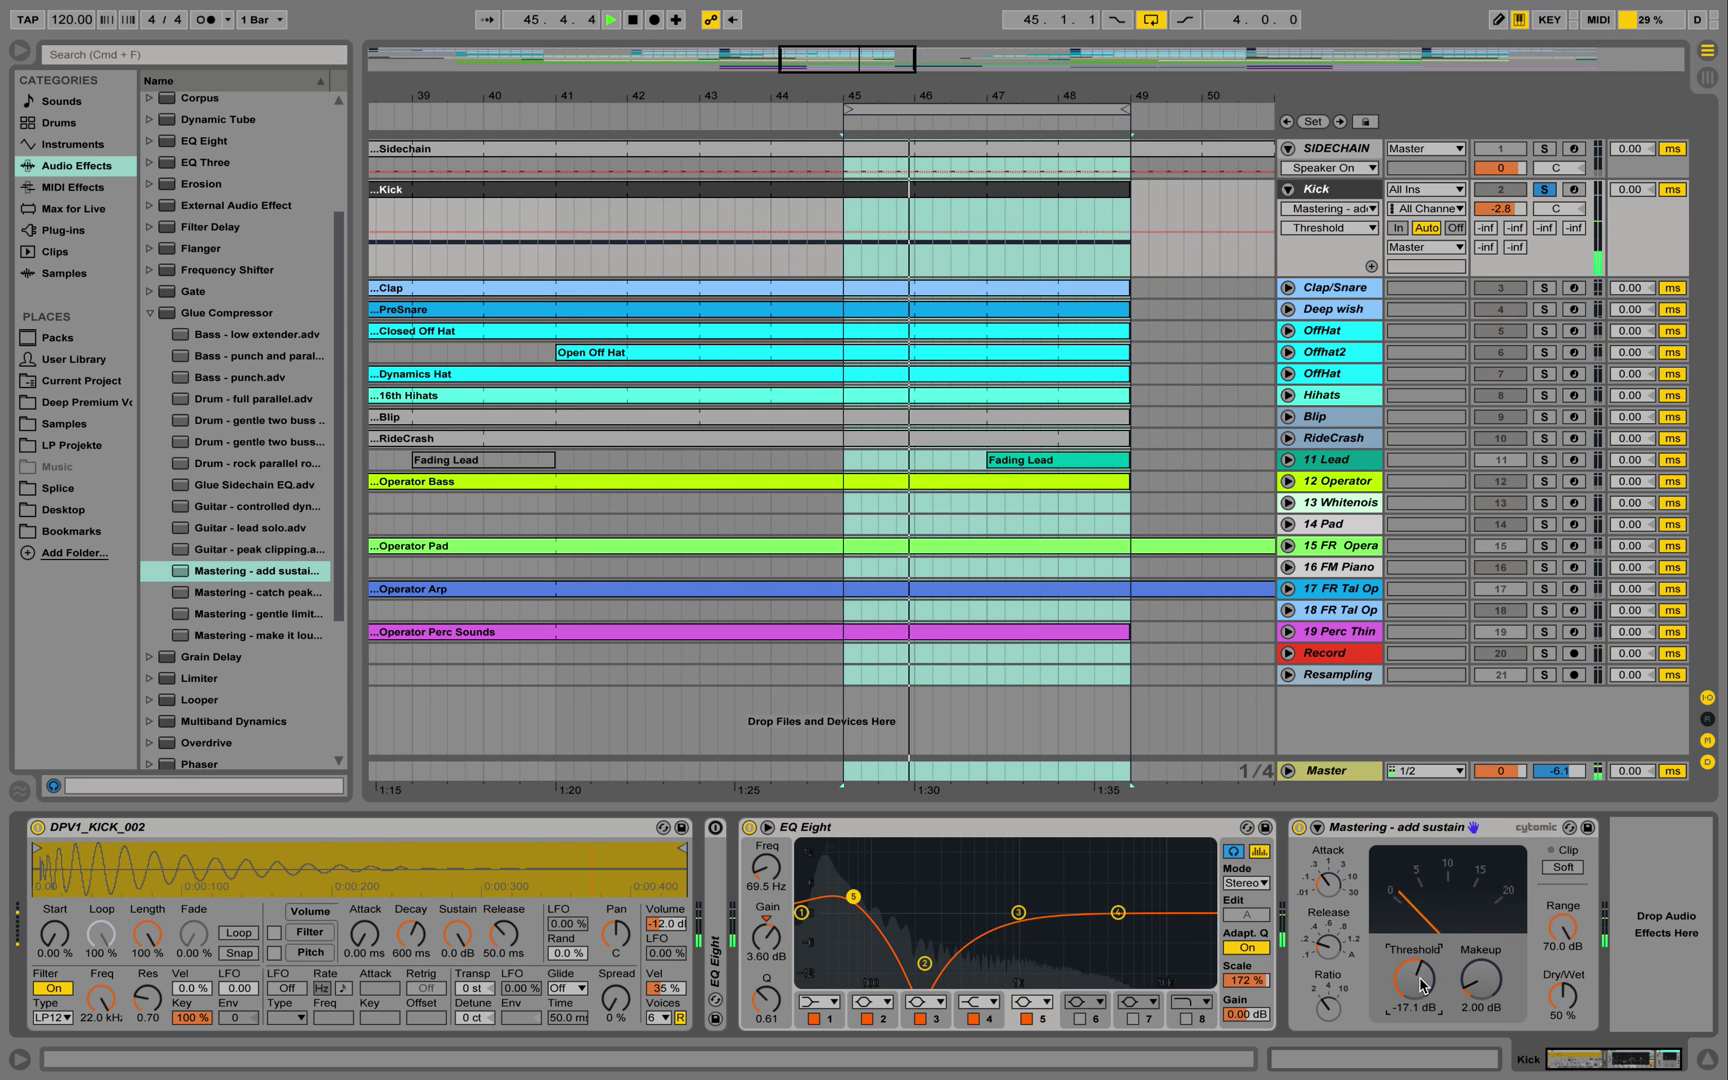
pyautogui.moveTo(1481, 985); pyautogui.dragTo(1481, 954)
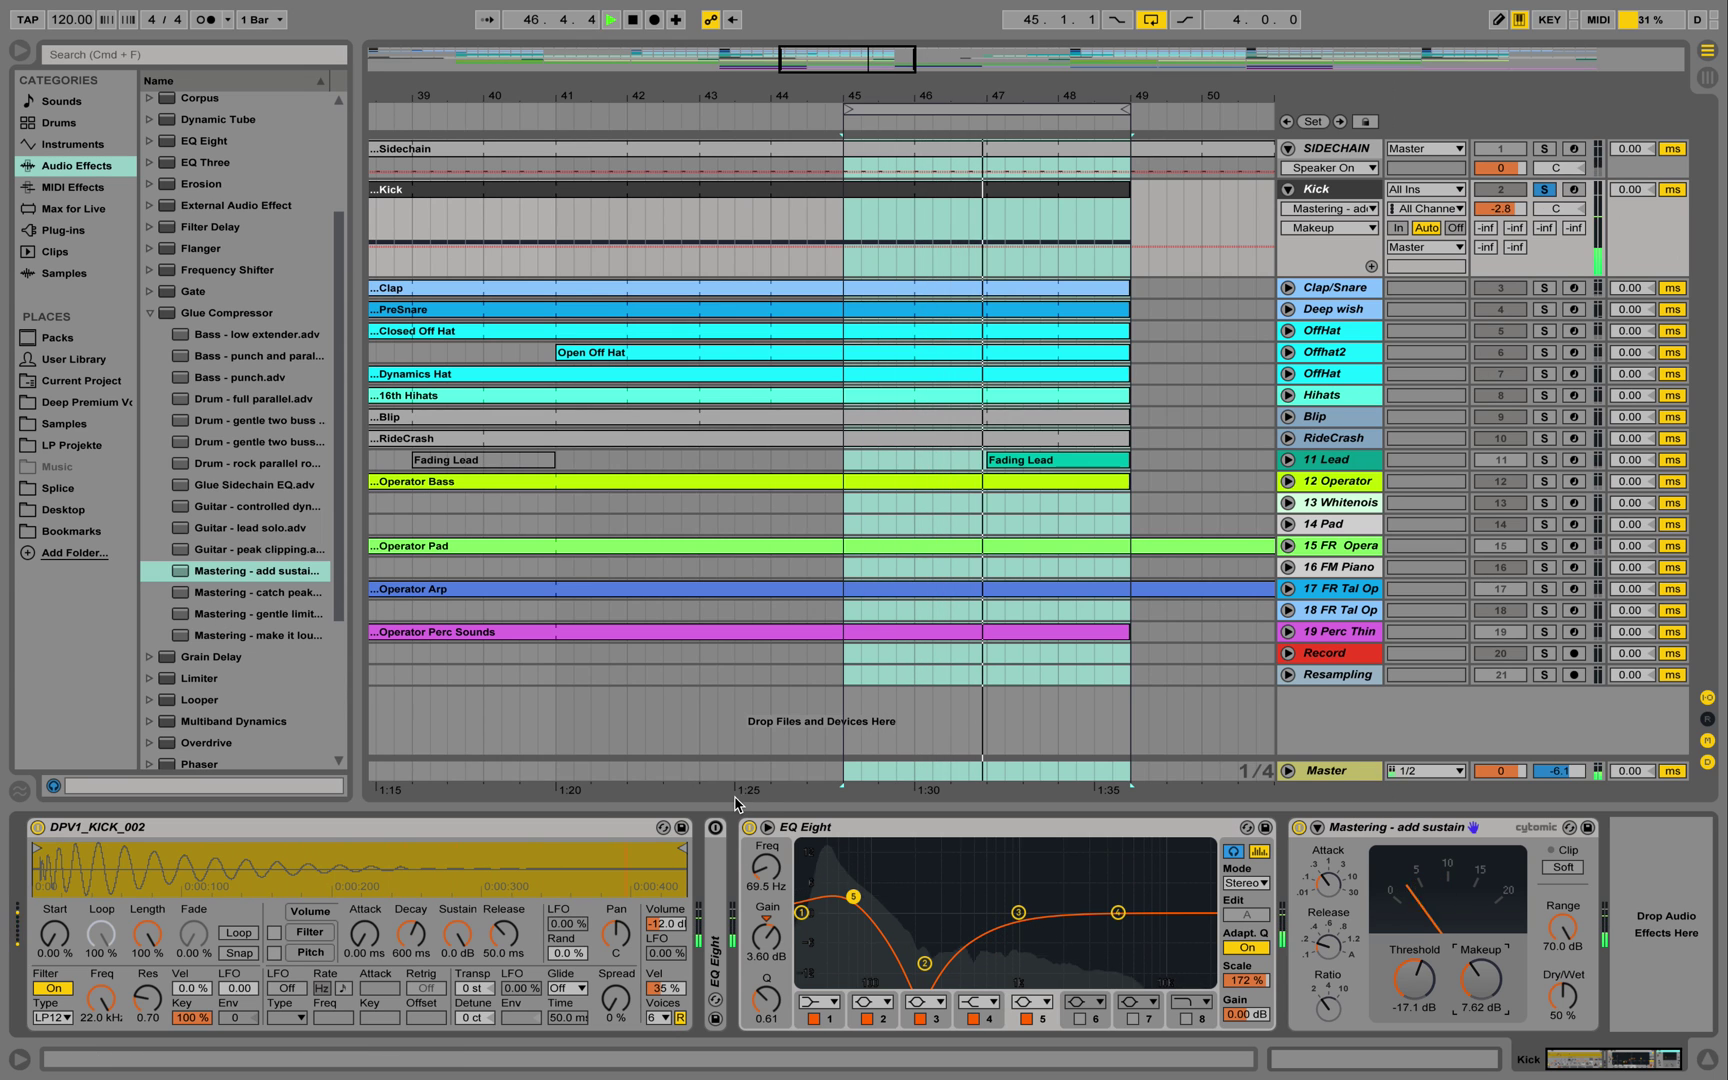
pyautogui.press('space')
# Step: Compare the kick with EQ Eight and Glue Compressor bypassed, re-enable both, then disable EQ band 3
pyautogui.click(748, 828)
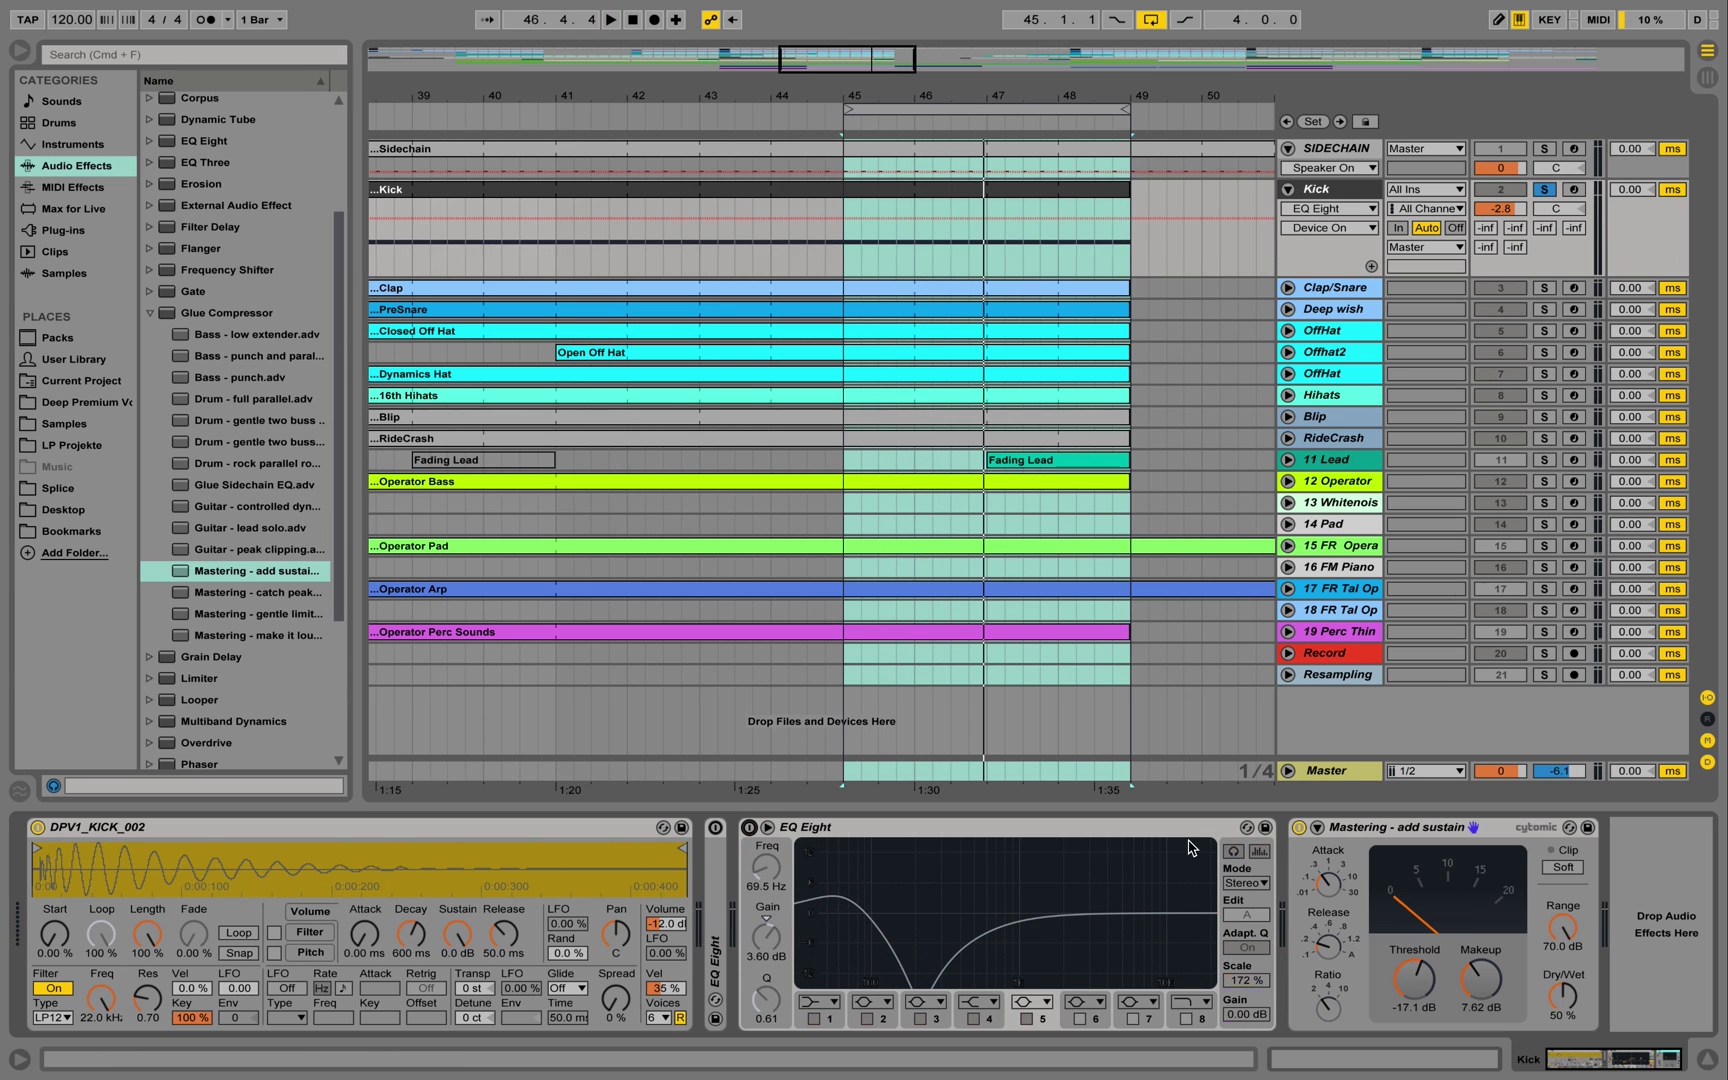
pyautogui.click(1299, 828)
pyautogui.press('space')
pyautogui.click(1299, 828)
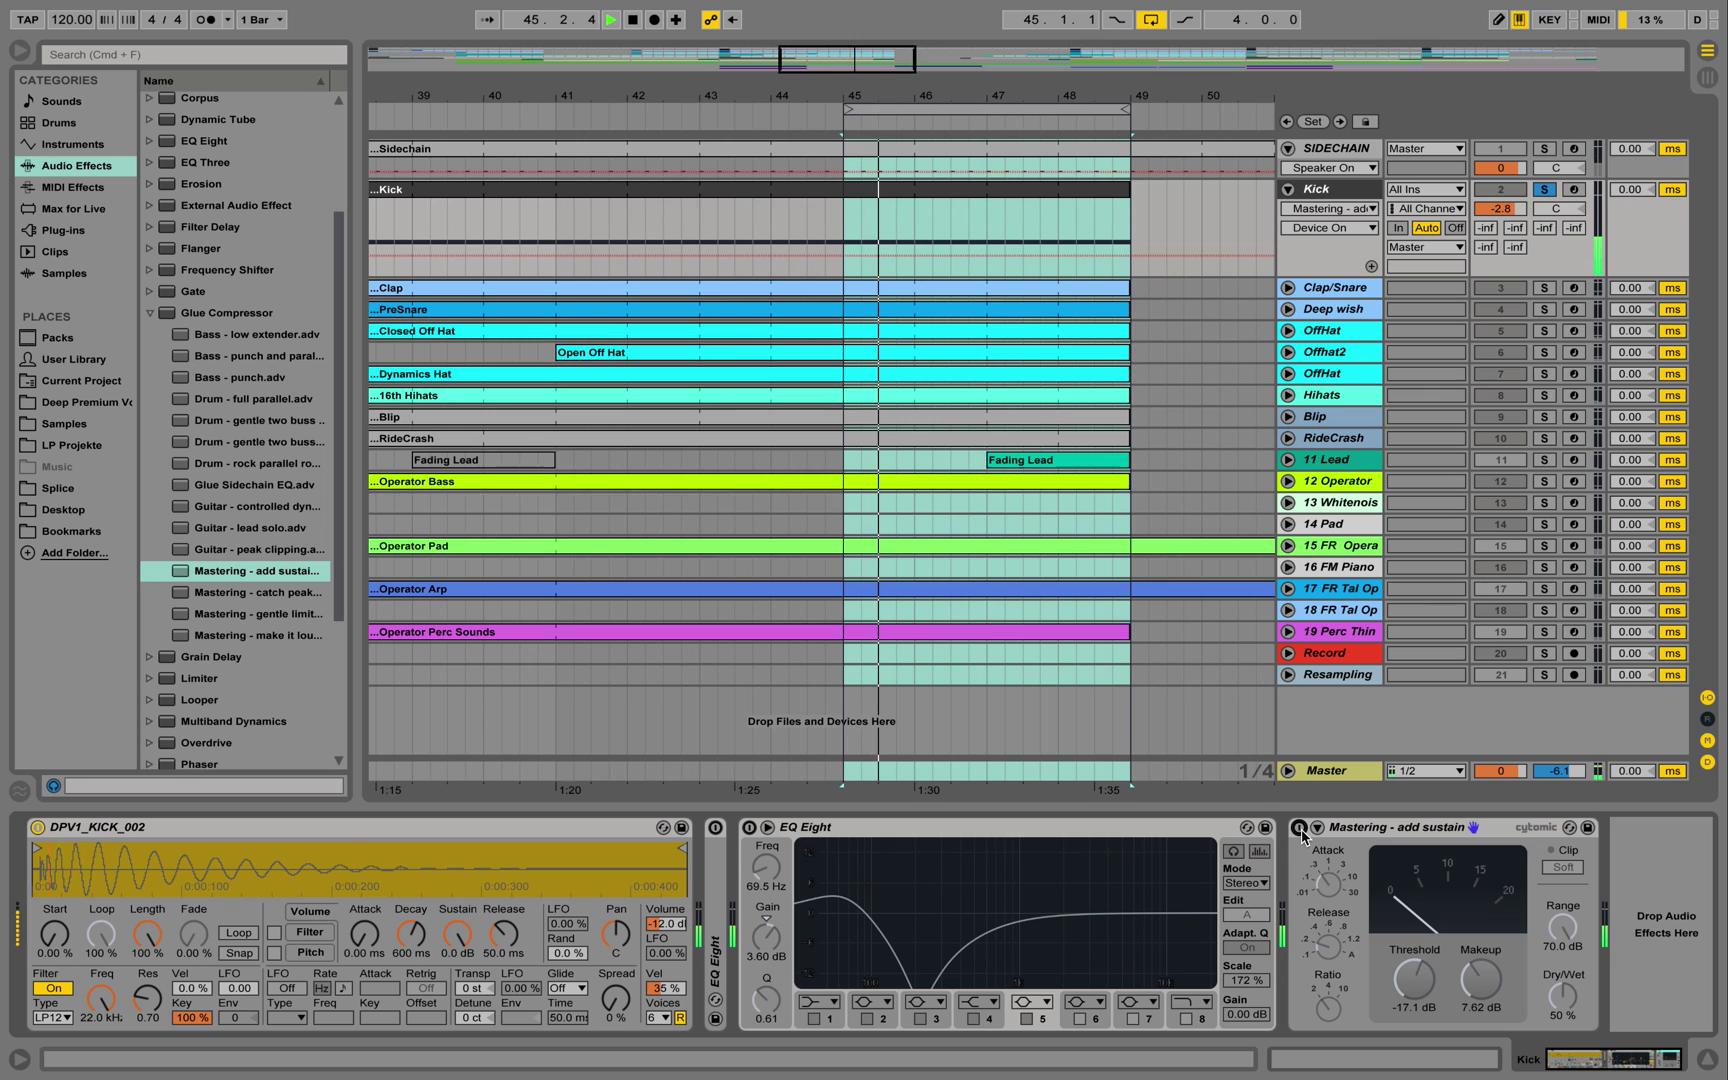
pyautogui.click(748, 828)
pyautogui.press('space')
pyautogui.press('space')
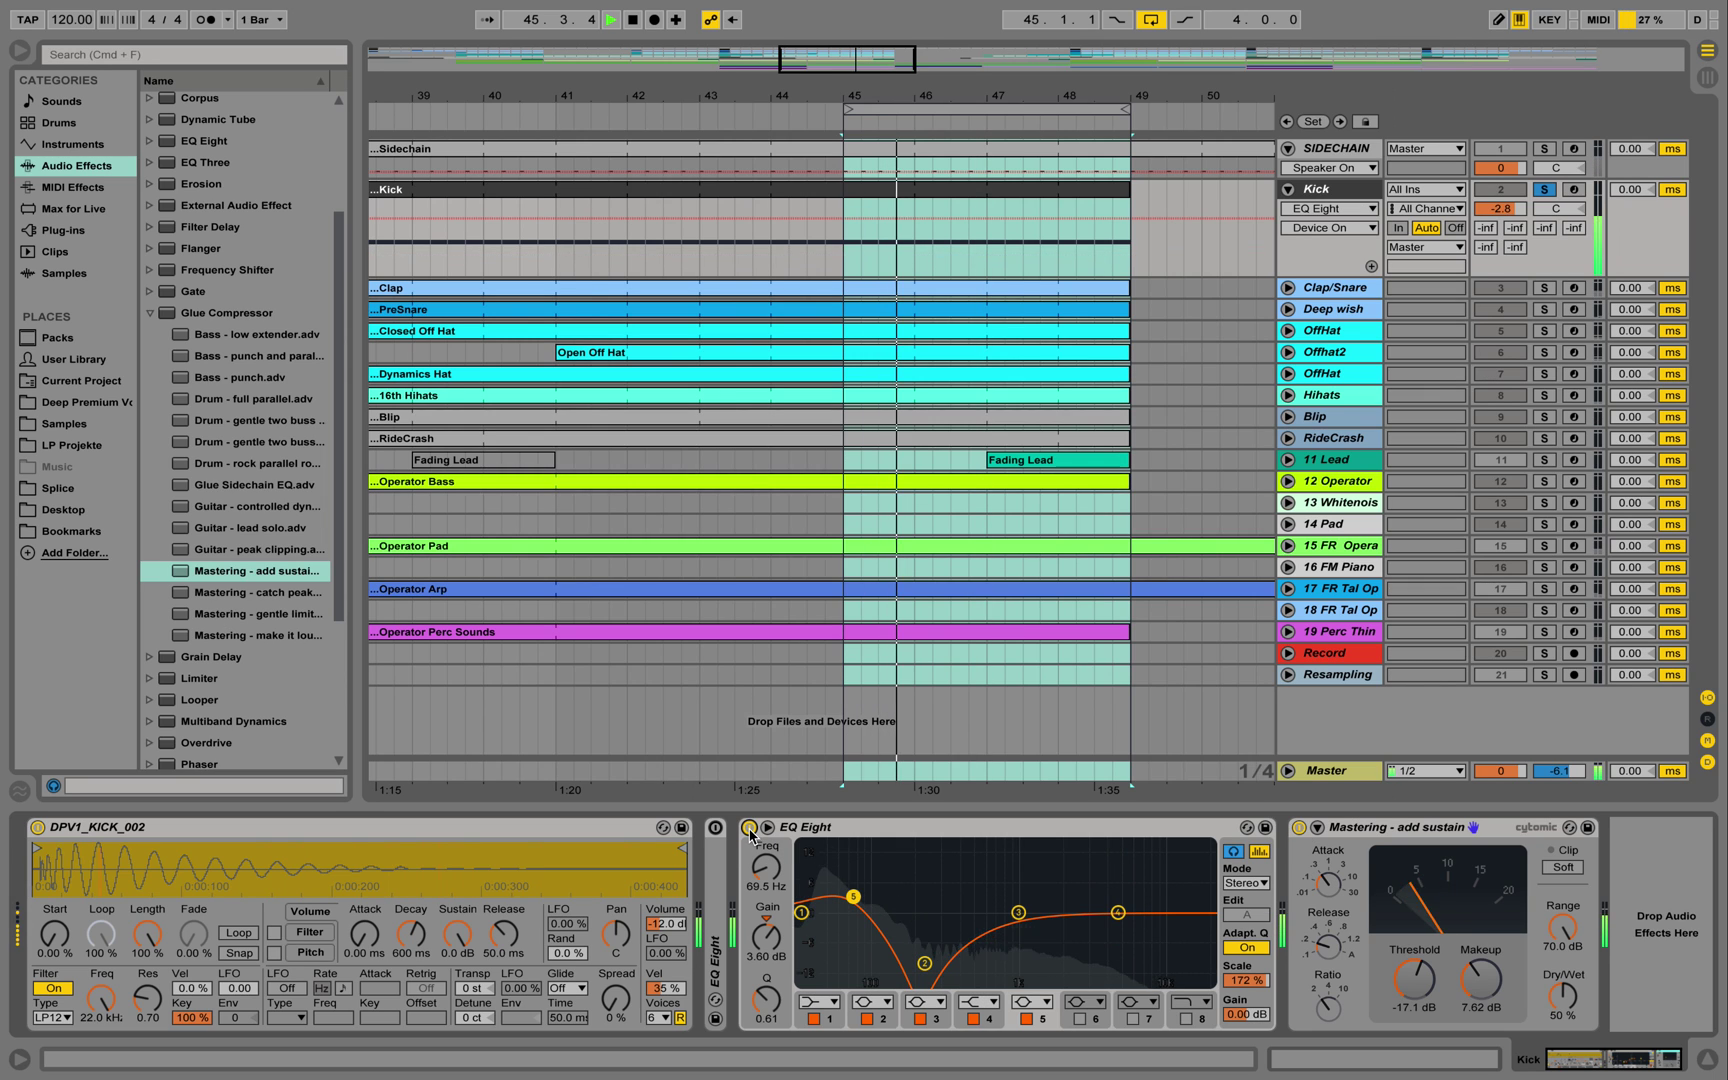
pyautogui.press('space')
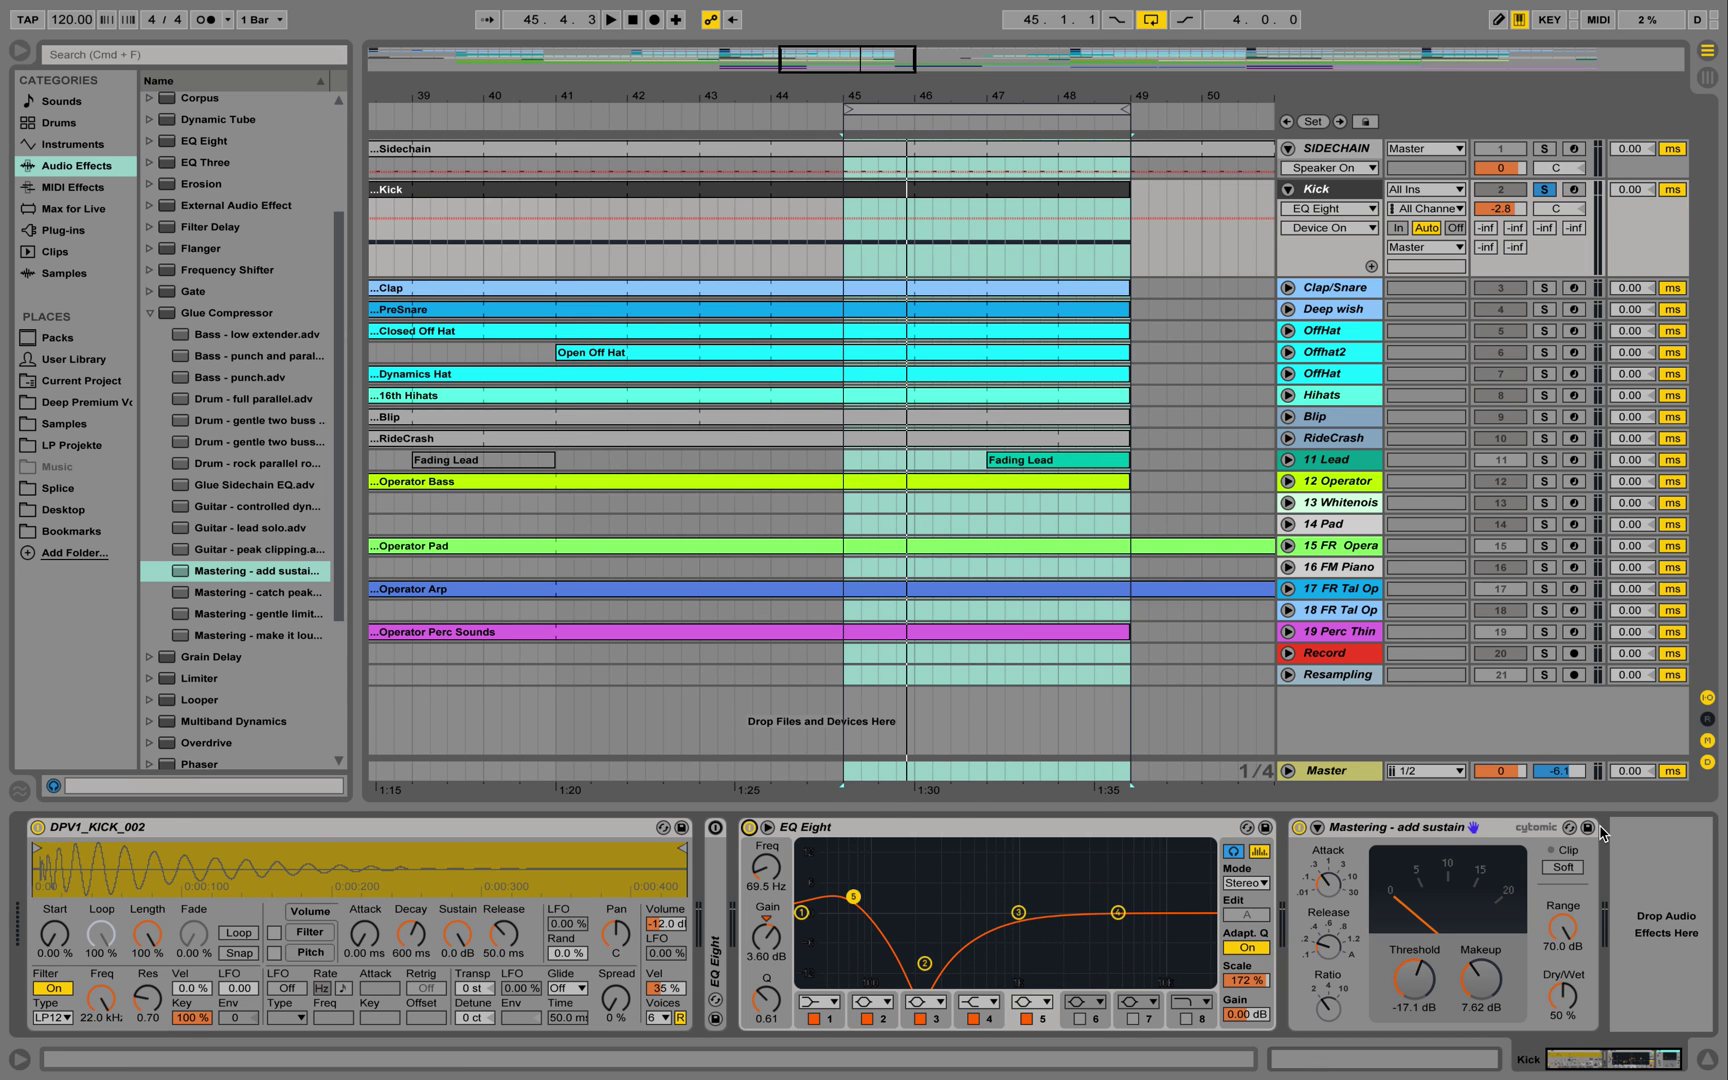
pyautogui.click(1594, 1068)
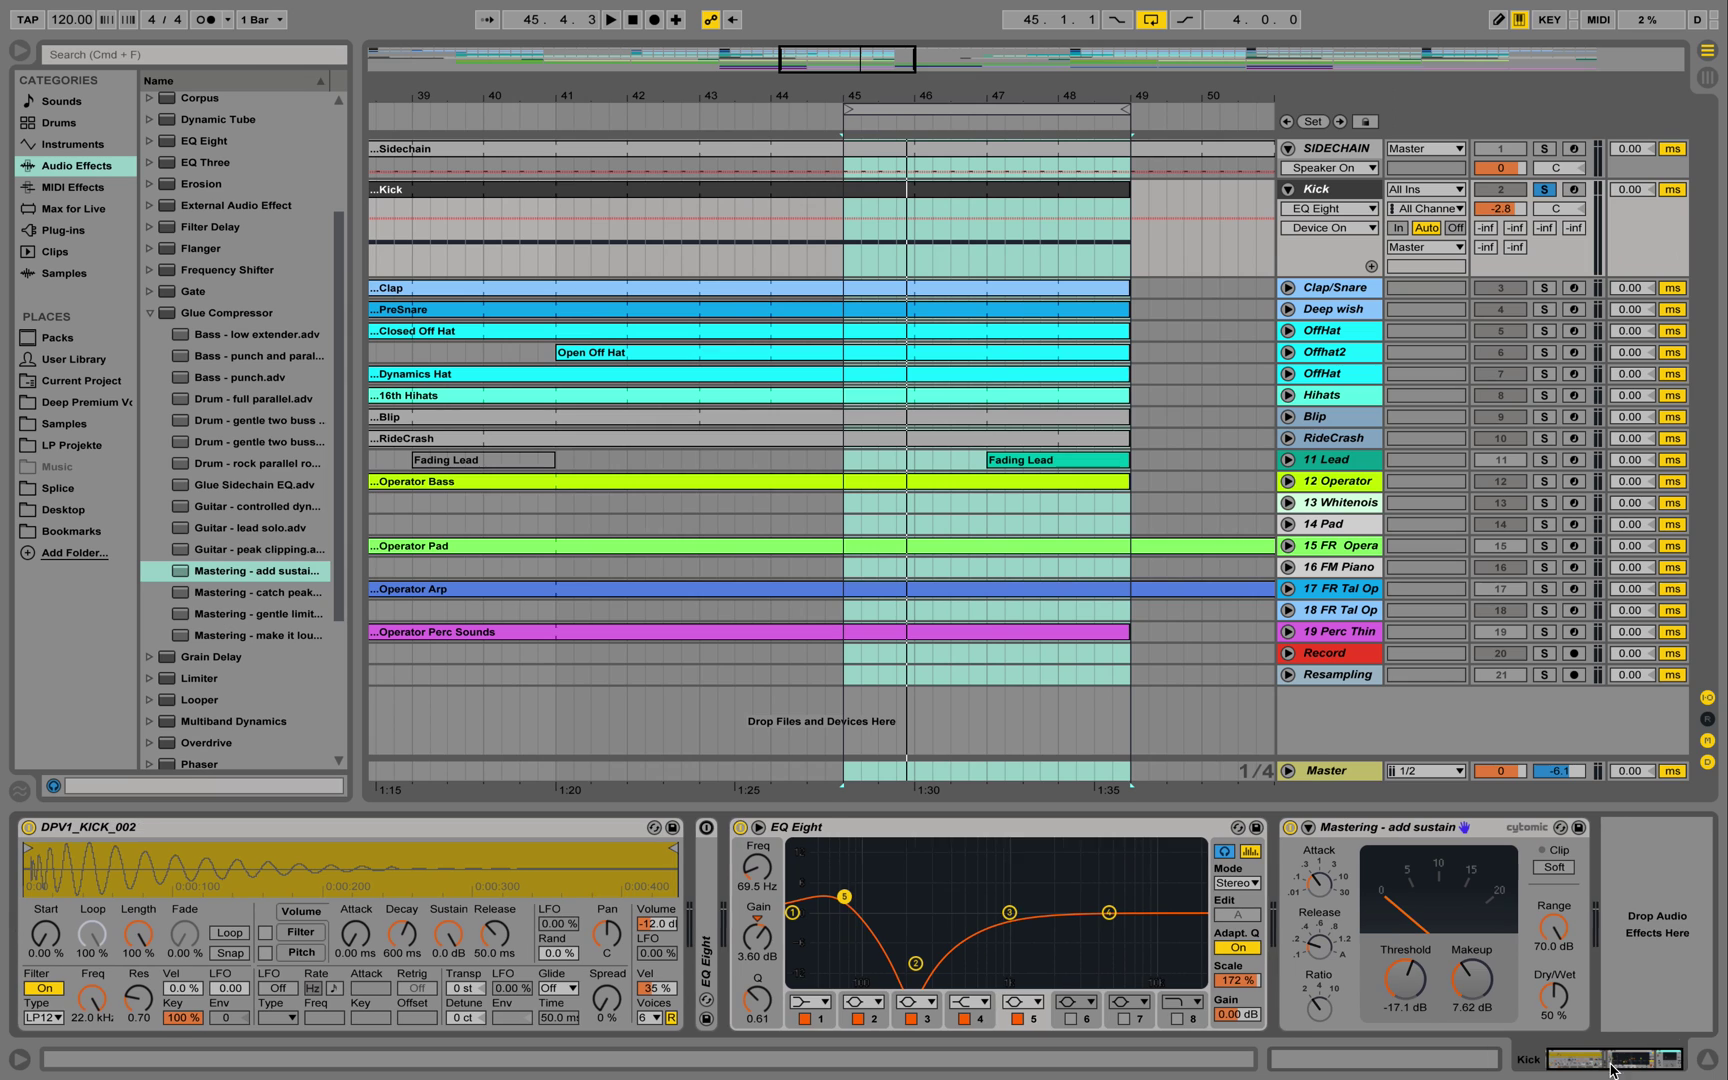
pyautogui.click(910, 1019)
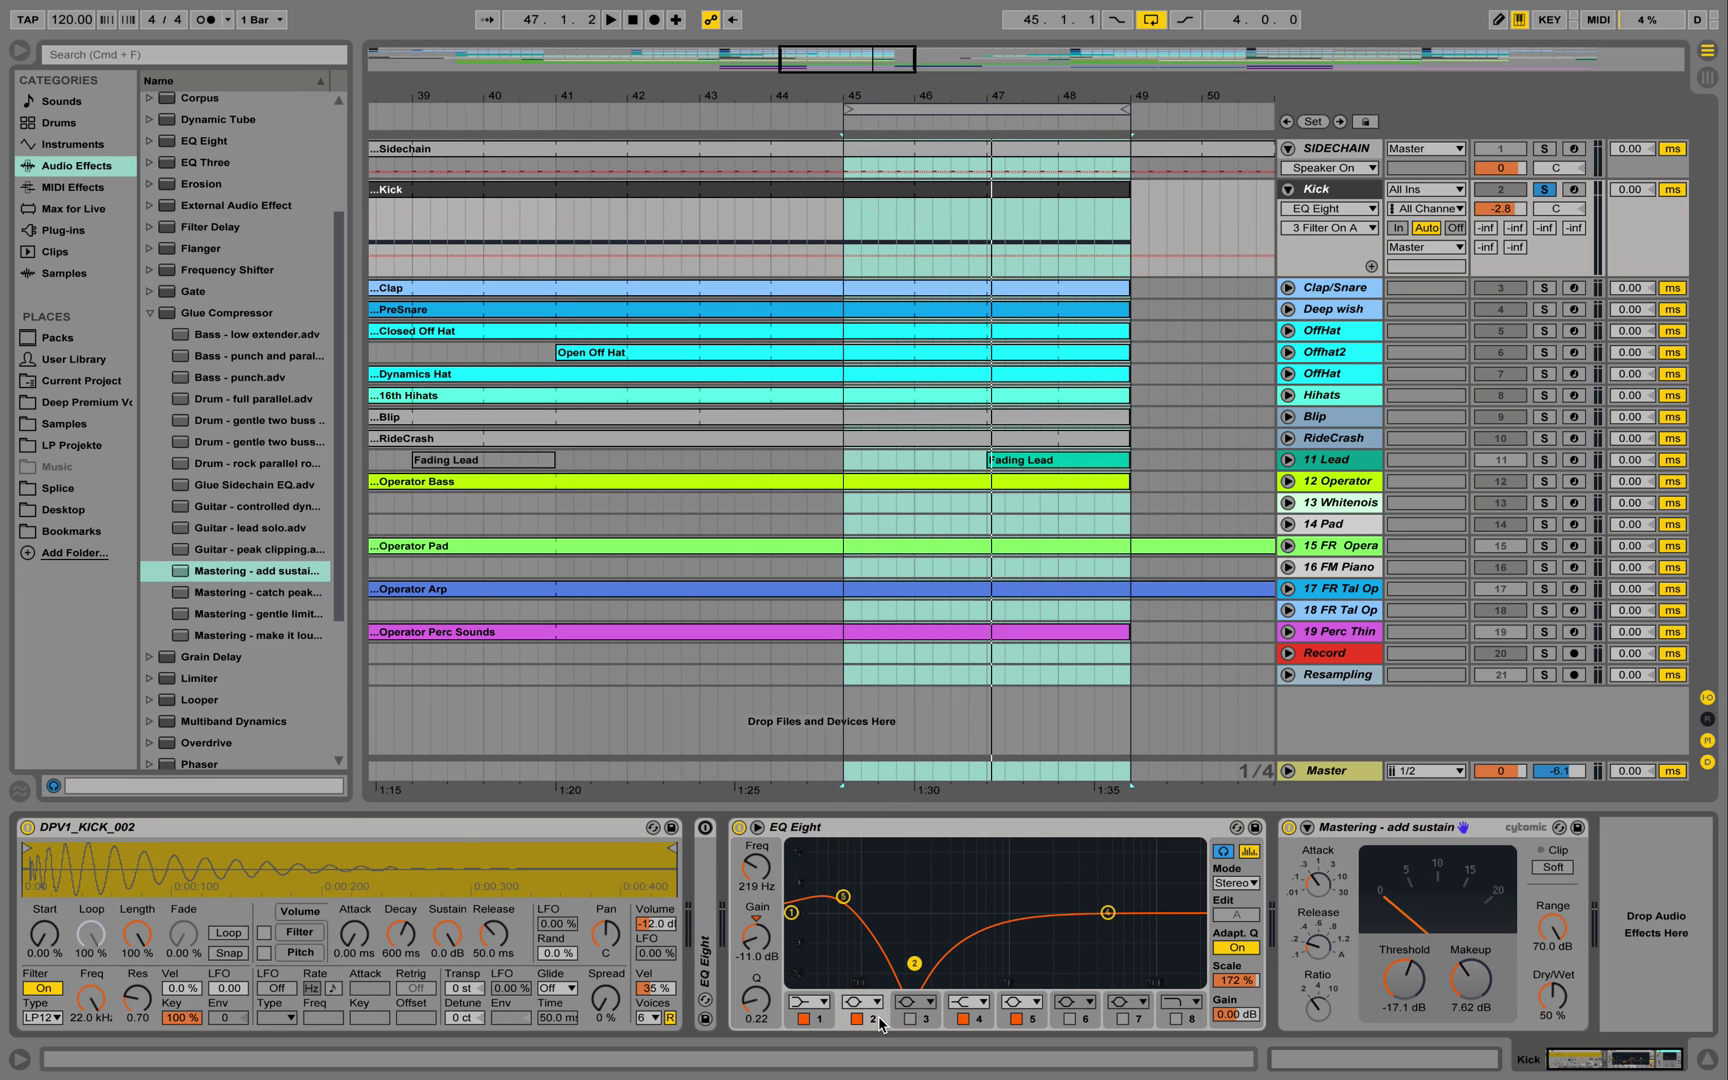